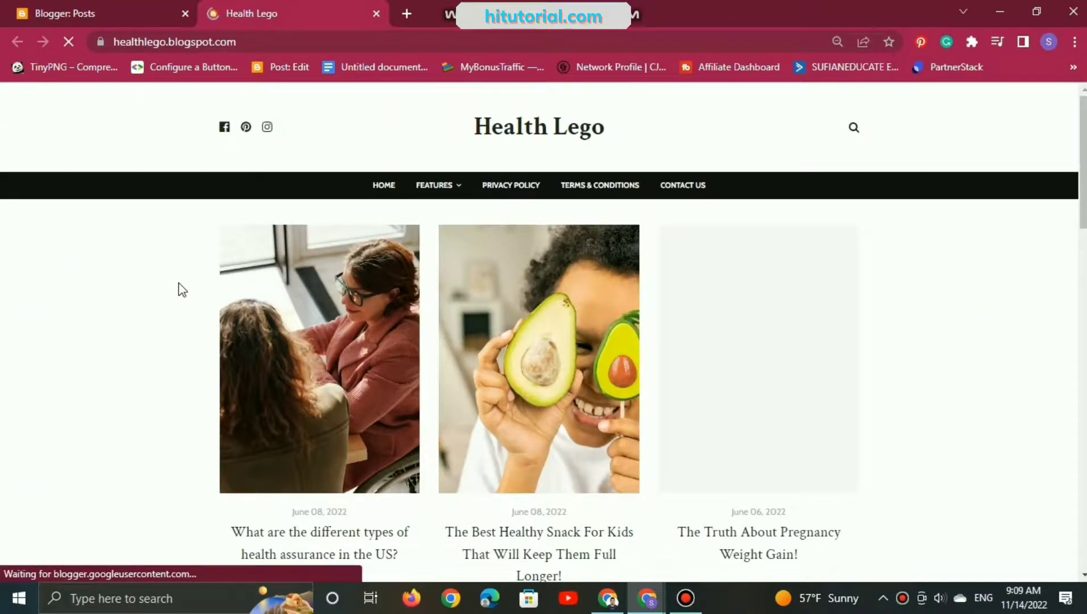
# Step: Look through the Health Lego blog's home page and its post about the top exercises to do at the gym
pyautogui.moveTo(444, 189)
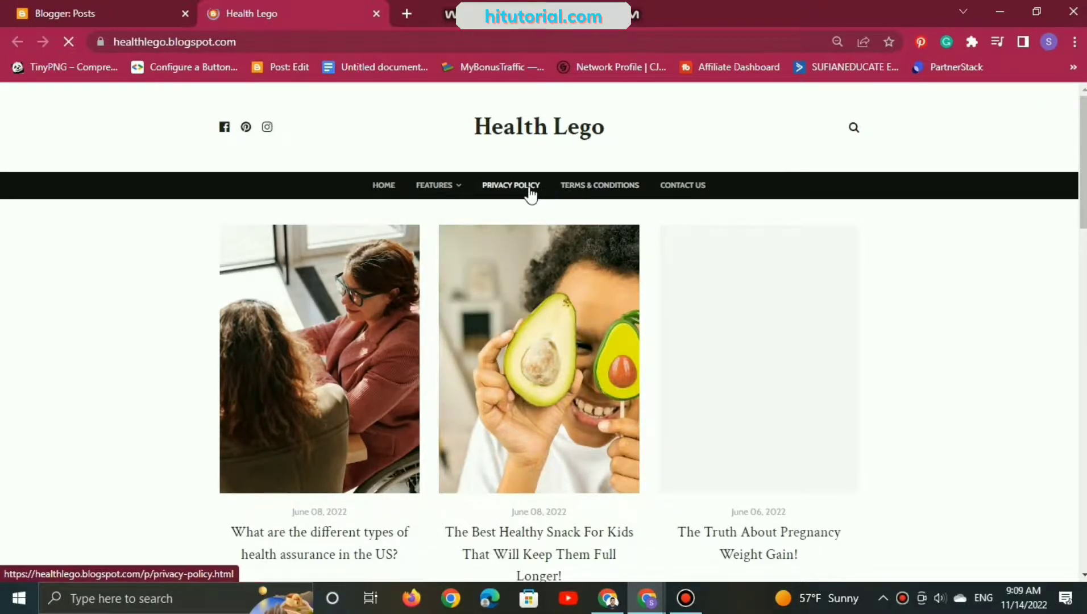
pyautogui.scroll(-12, 531, 194)
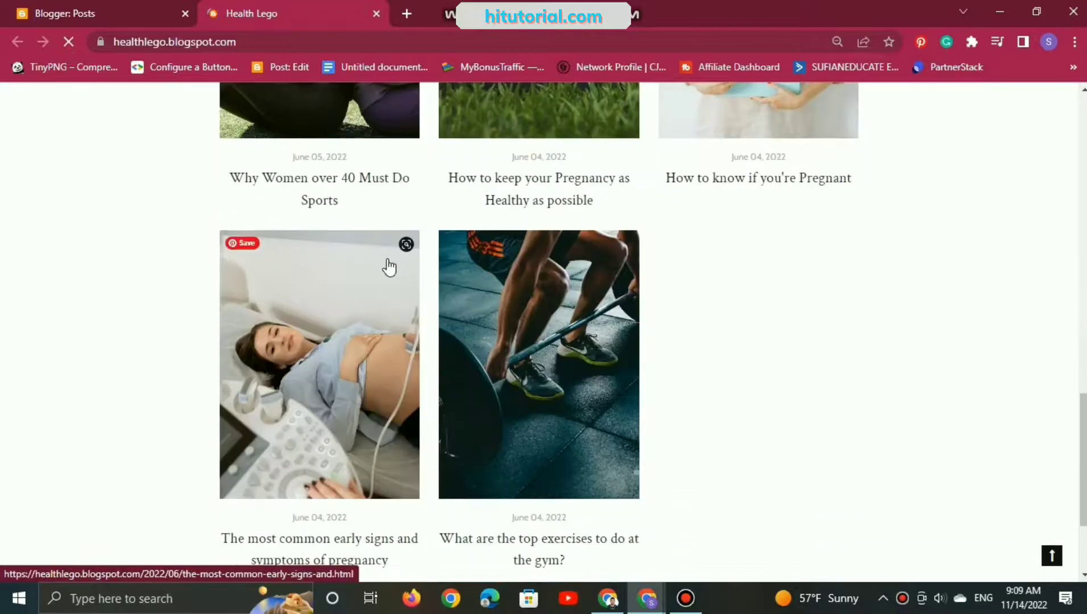
pyautogui.scroll(-3, 389, 266)
pyautogui.scroll(4, 573, 227)
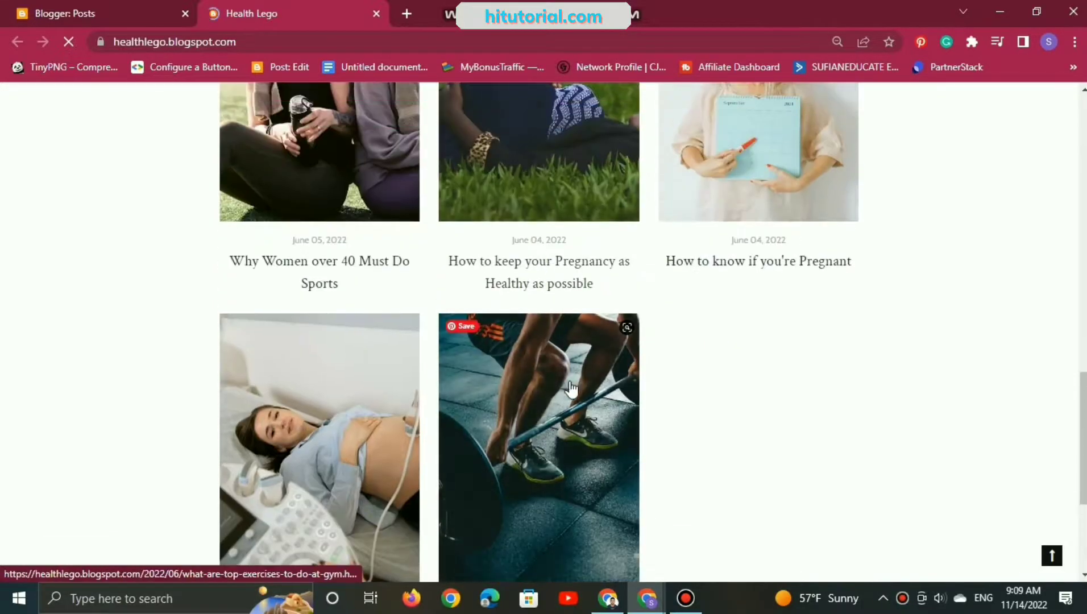
pyautogui.scroll(1, 569, 398)
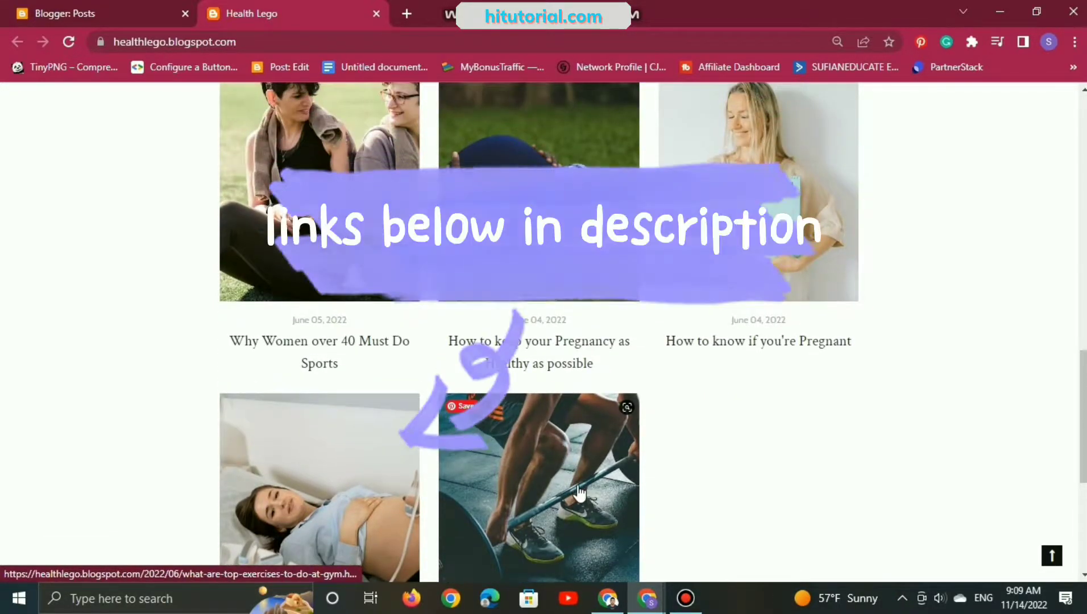
pyautogui.click(578, 494)
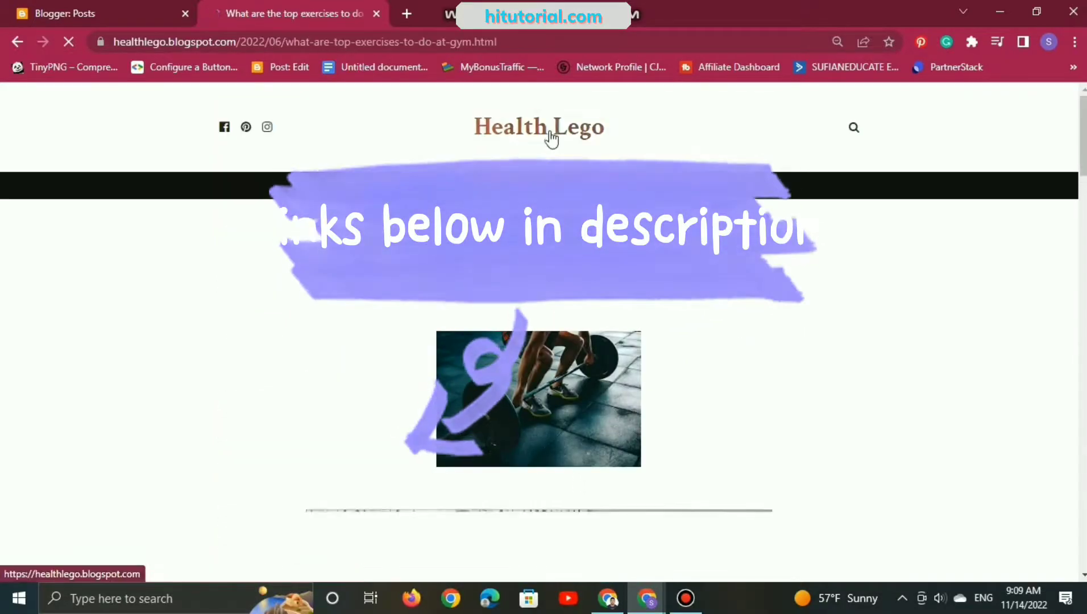
pyautogui.scroll(-9, 490, 230)
pyautogui.scroll(-14, 493, 242)
pyautogui.scroll(-20, 492, 242)
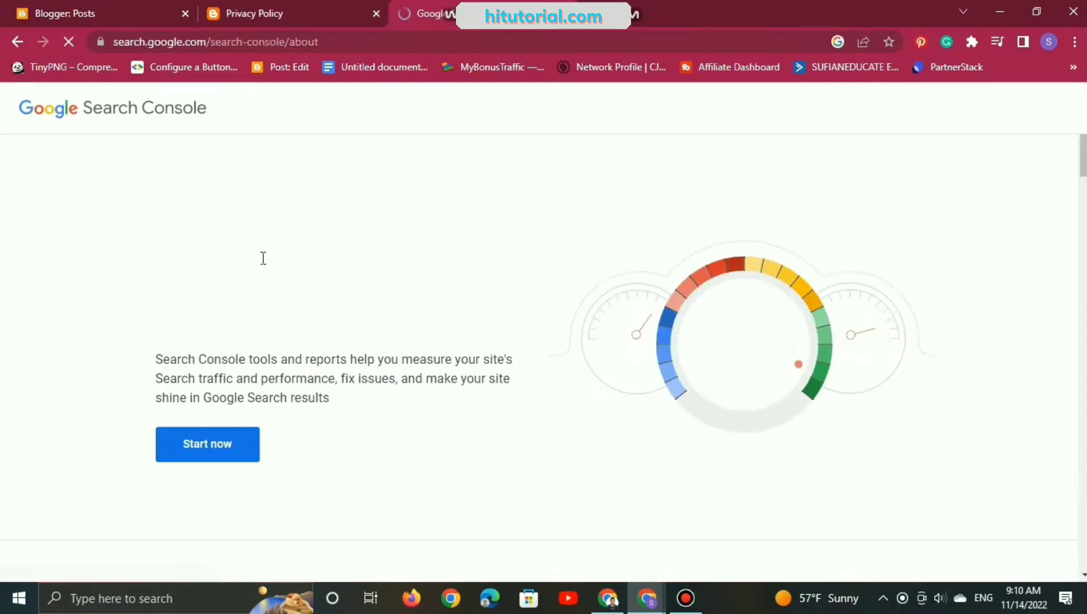
# Step: Start Google Search Console from its introduction page
pyautogui.scroll(-3, 264, 255)
pyautogui.scroll(3, 262, 252)
pyautogui.click(245, 444)
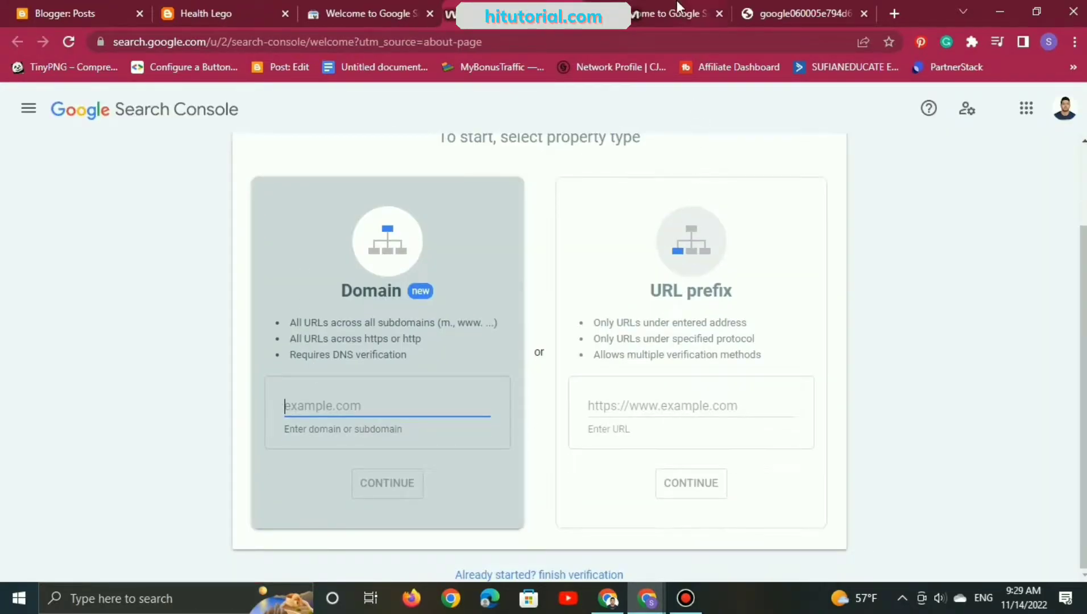
# Step: Begin adding a new property in Search Console and bring up the property type options
pyautogui.click(674, 4)
pyautogui.click(187, 168)
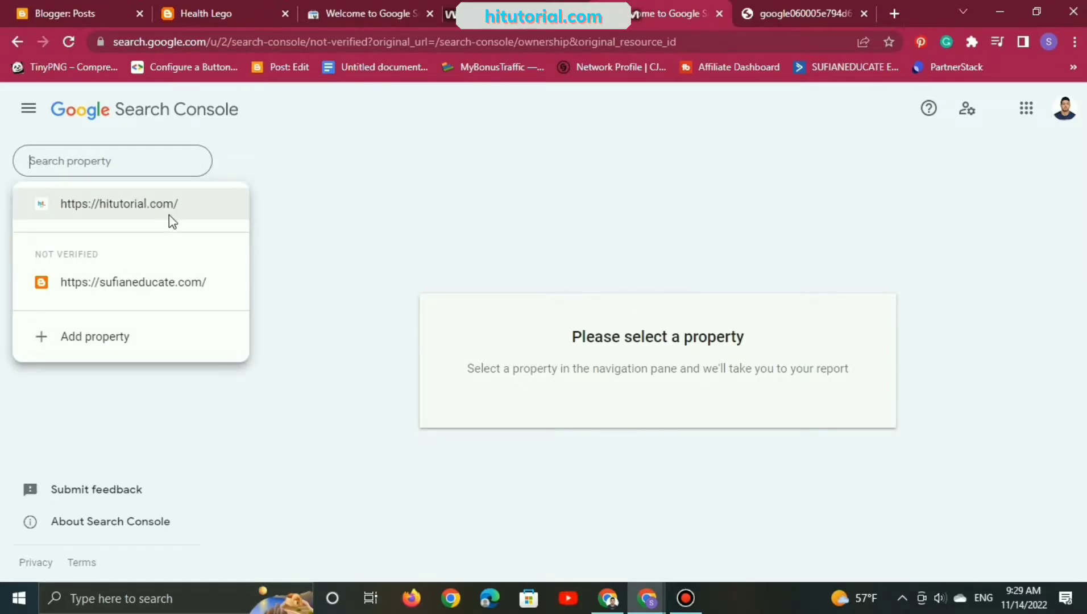
pyautogui.click(125, 338)
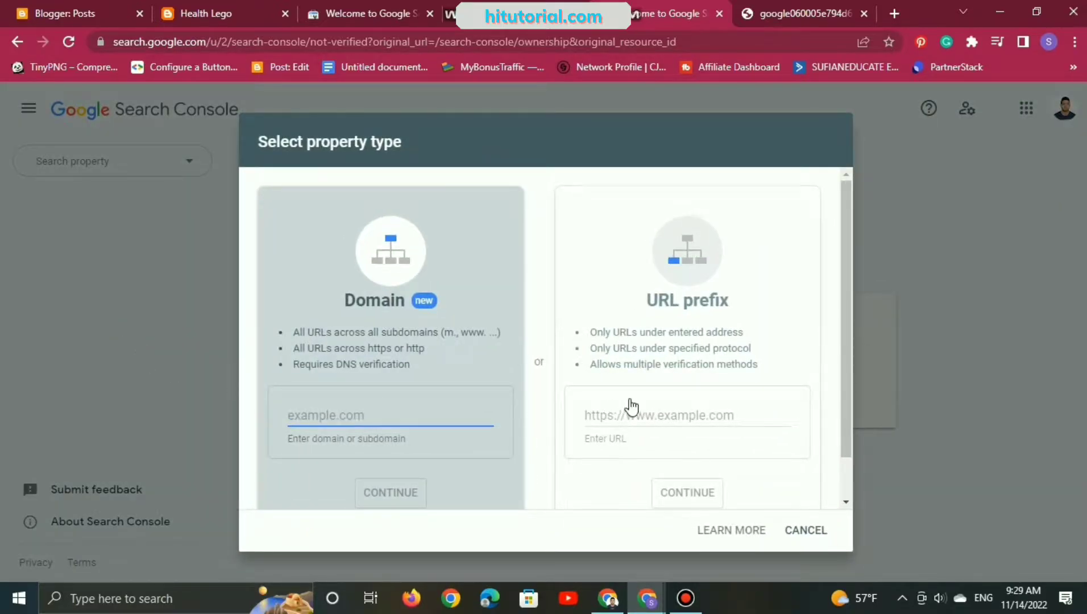
pyautogui.scroll(-2, 648, 419)
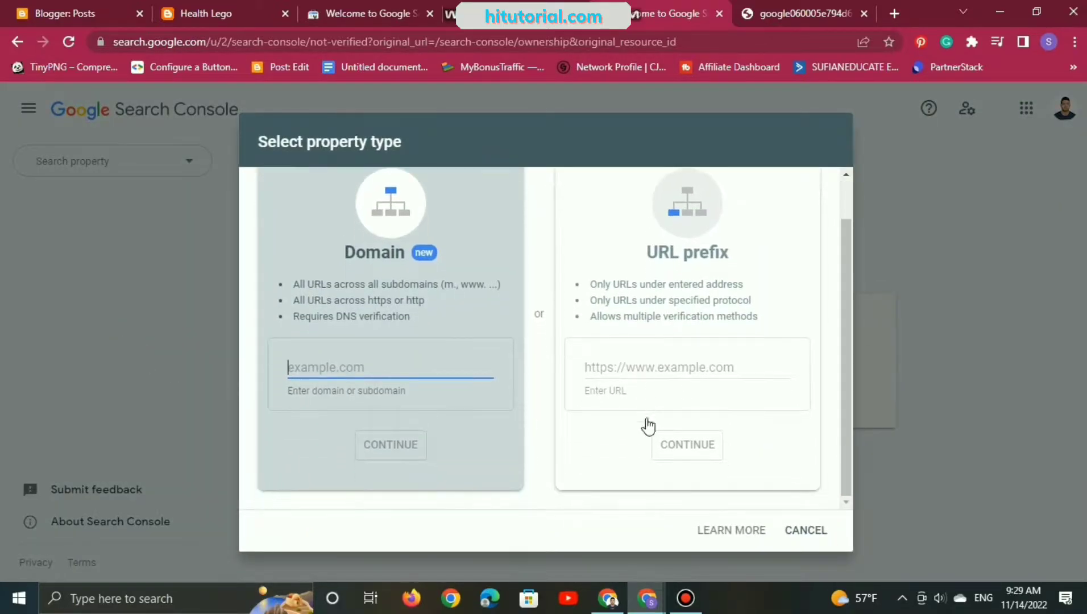
pyautogui.click(118, 3)
pyautogui.click(187, 6)
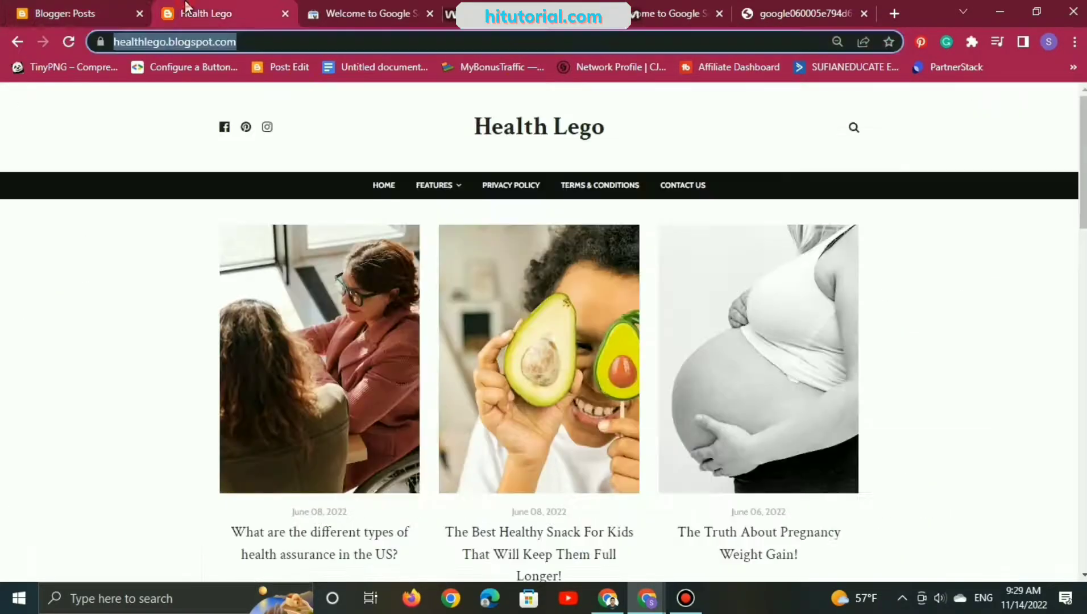
pyautogui.click(240, 42)
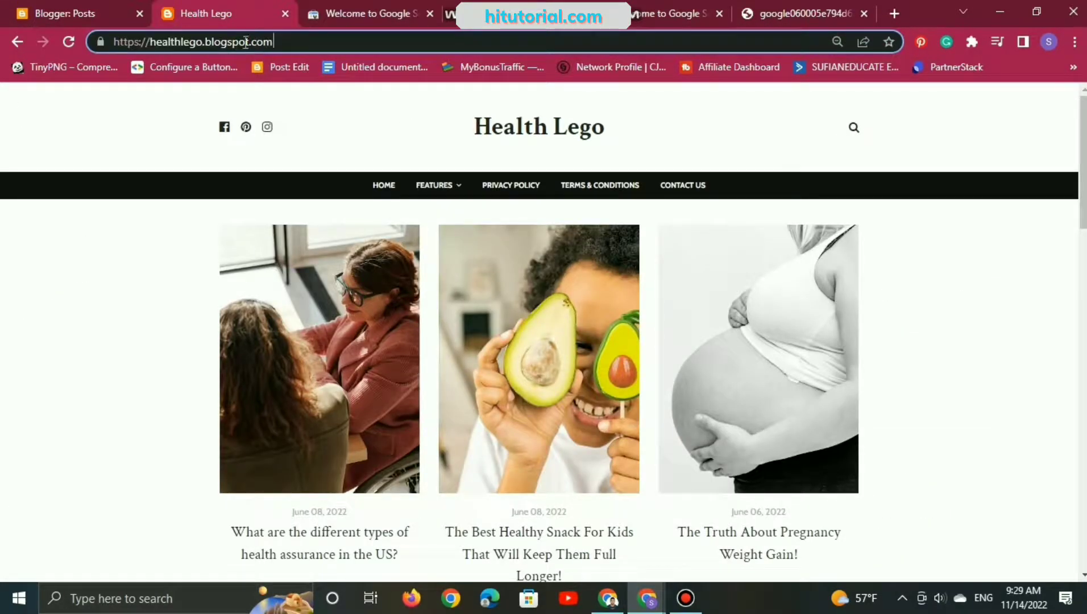
pyautogui.moveTo(295, 41); pyautogui.dragTo(120, 41)
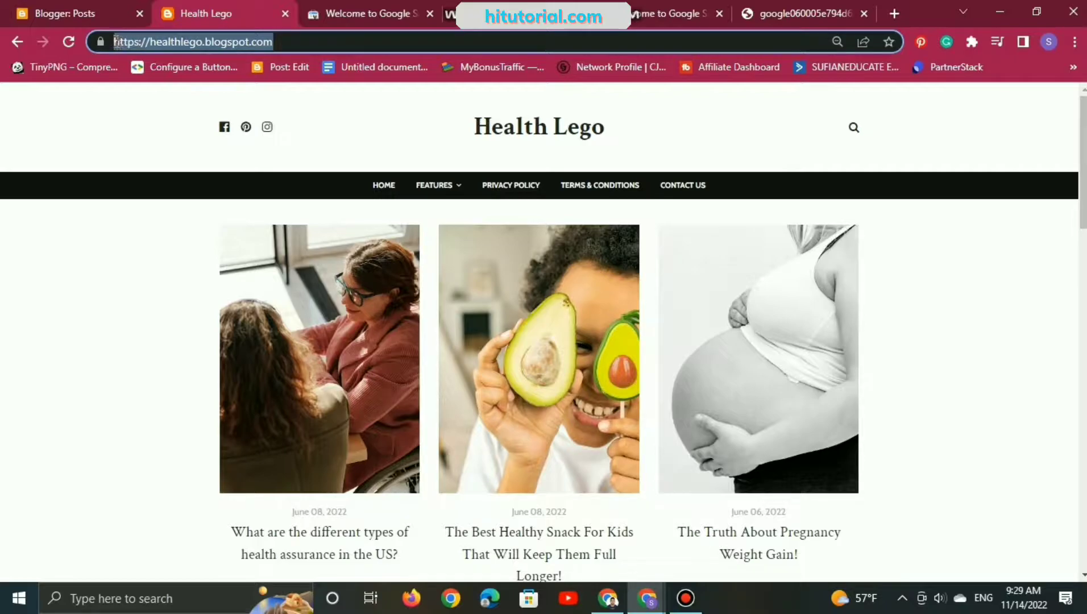
pyautogui.rightClick(120, 45)
pyautogui.click(188, 129)
pyautogui.click(683, 7)
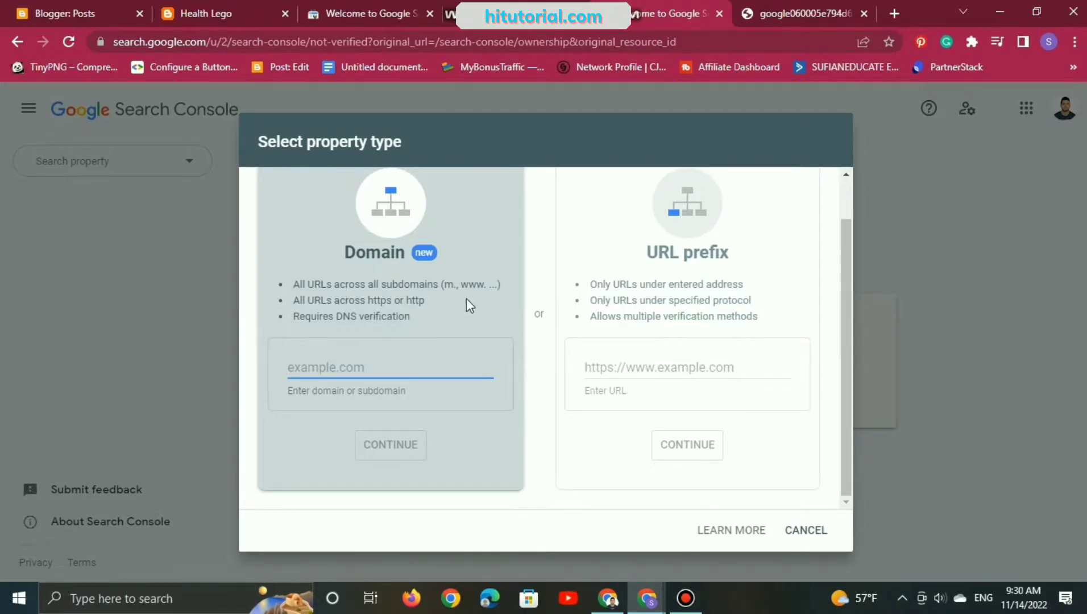
pyautogui.scroll(1, 578, 311)
pyautogui.click(619, 413)
pyautogui.rightClick(619, 413)
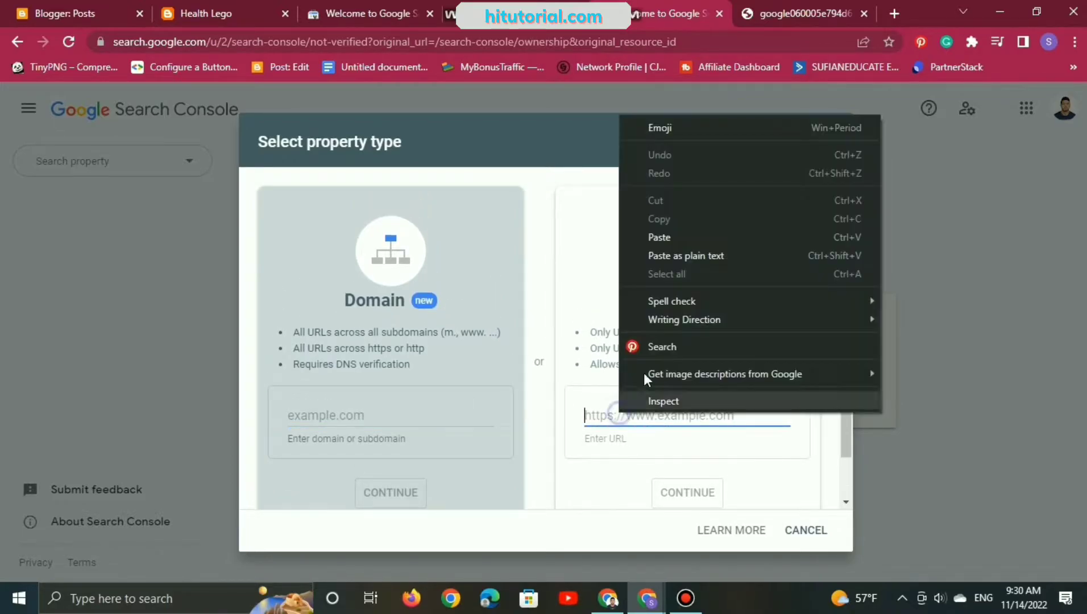
pyautogui.click(676, 235)
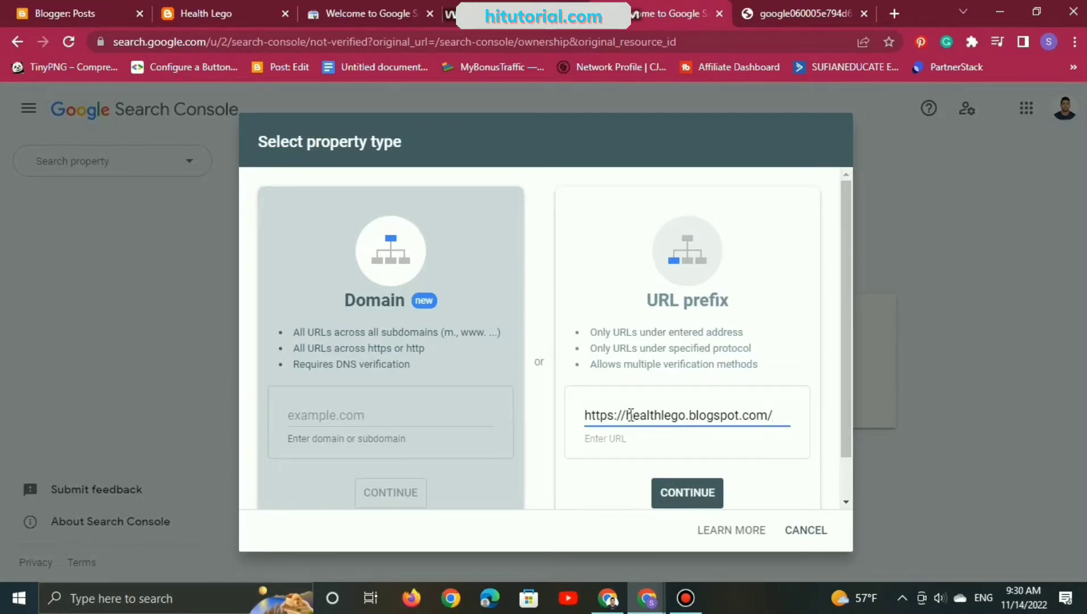
# Step: Copy healthlego.blogspot.com without the protocol from the URL prefix address, enter it as the Domain property and continue
pyautogui.moveTo(628, 416); pyautogui.dragTo(769, 414)
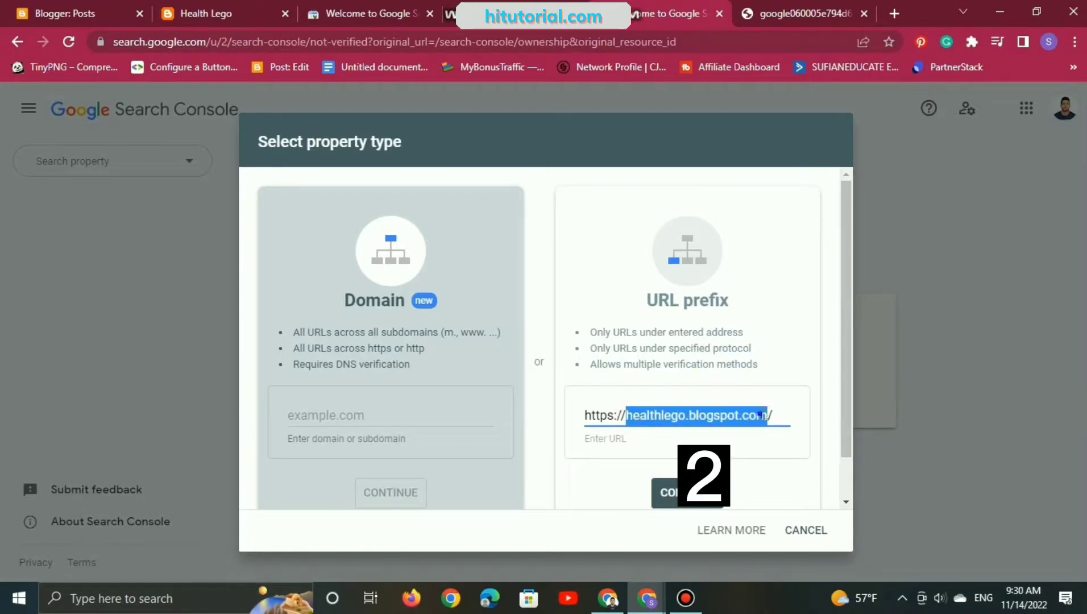
pyautogui.rightClick(764, 415)
pyautogui.click(811, 182)
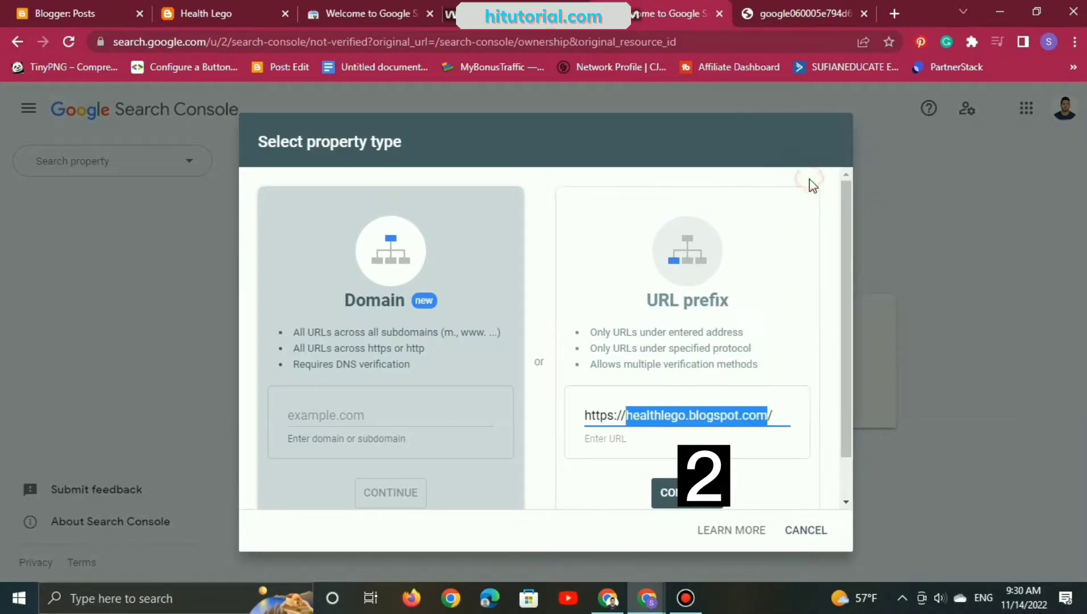
pyautogui.click(383, 419)
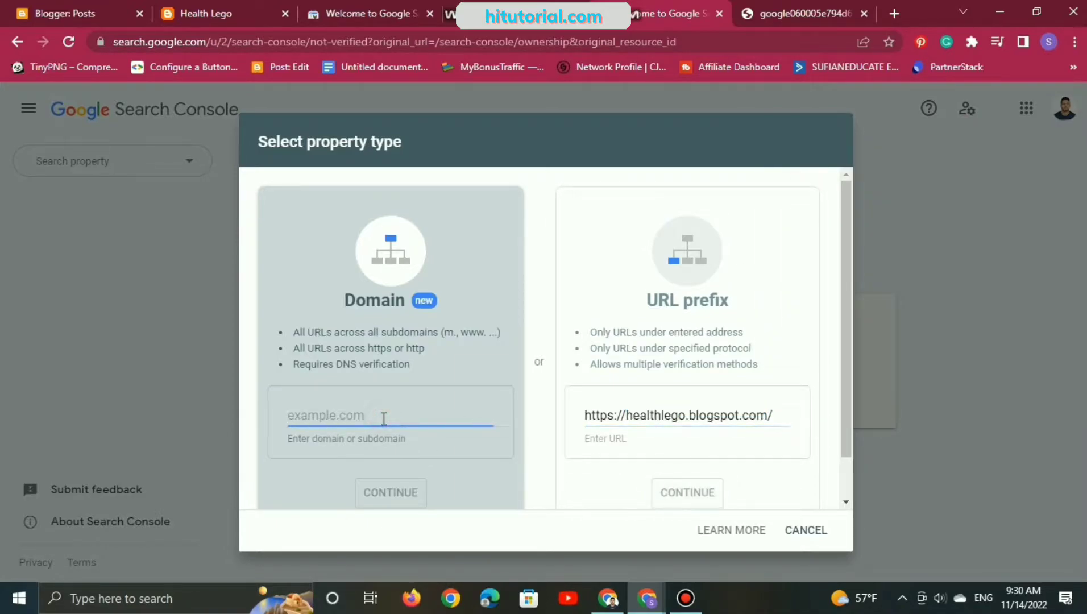
pyautogui.rightClick(384, 419)
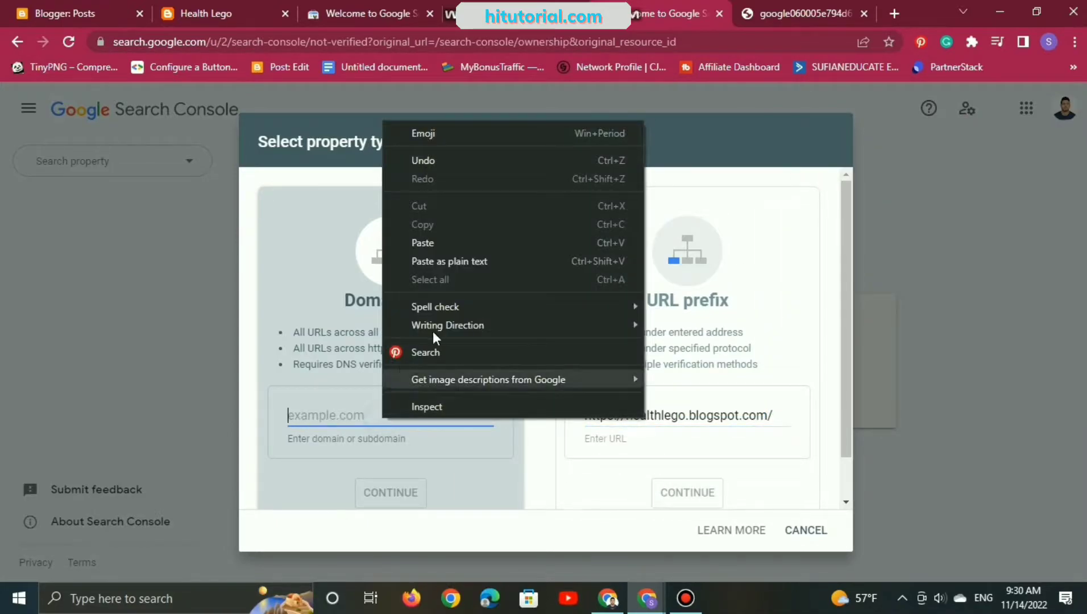
pyautogui.click(454, 247)
pyautogui.scroll(-1, 642, 348)
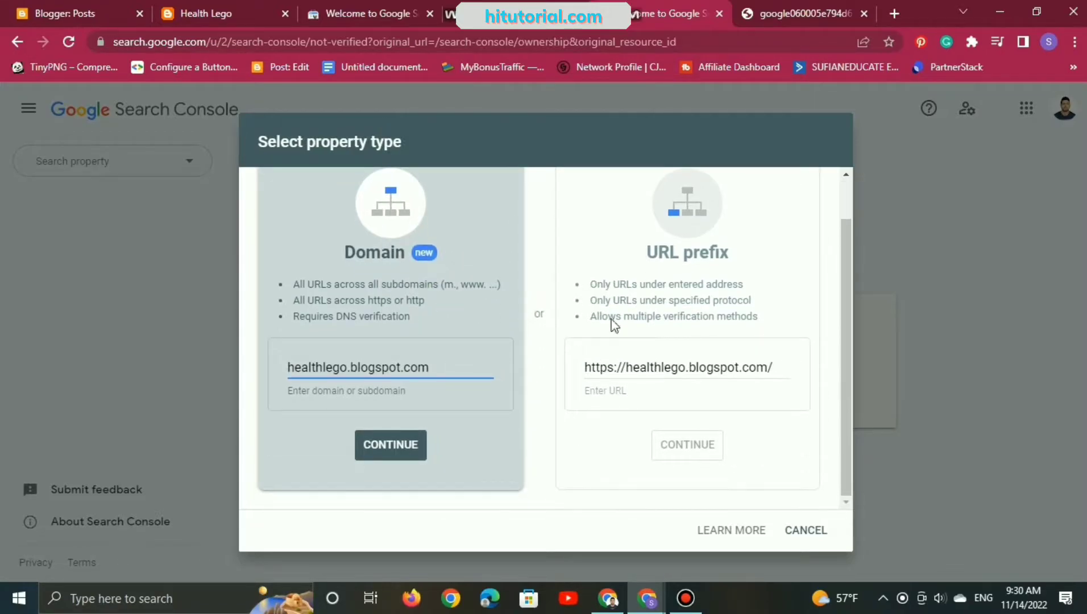
pyautogui.click(400, 453)
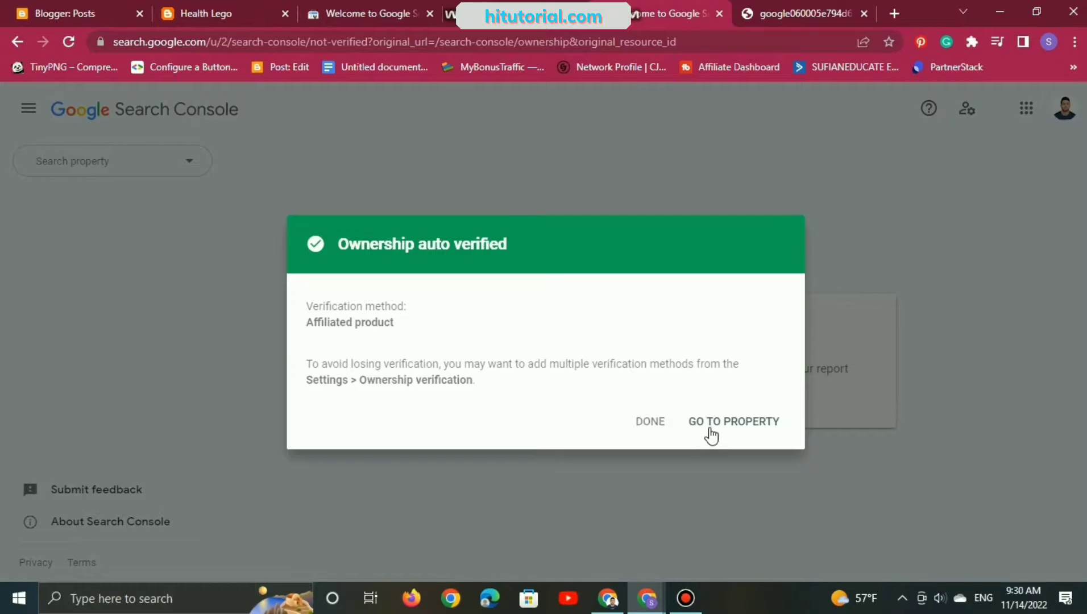
# Step: Go to the newly added domain property, read its welcome message and start using the property
pyautogui.click(712, 426)
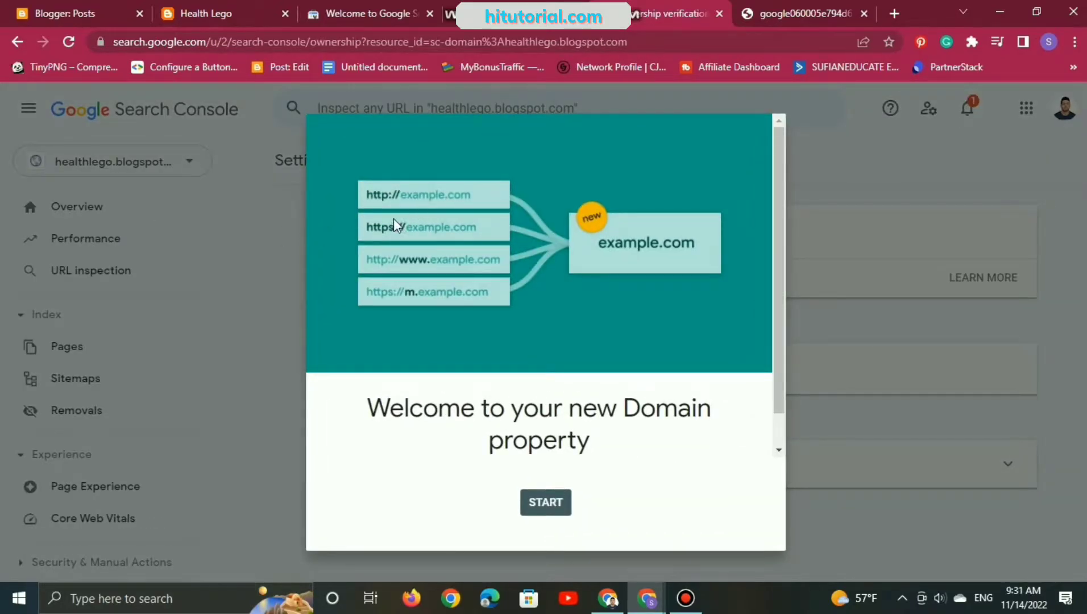
pyautogui.scroll(-1, 534, 428)
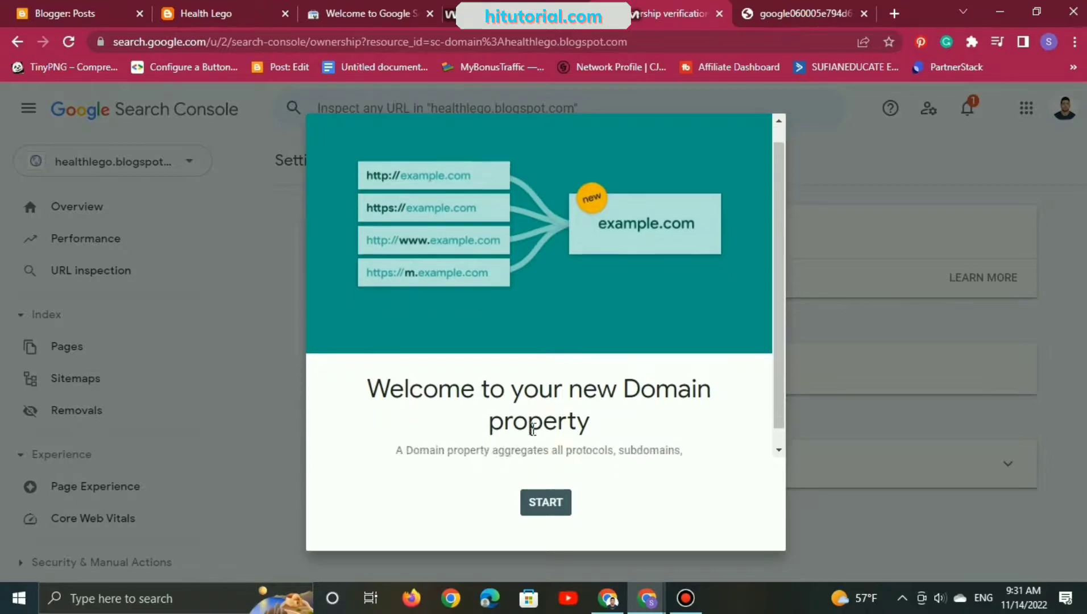
pyautogui.scroll(1, 532, 423)
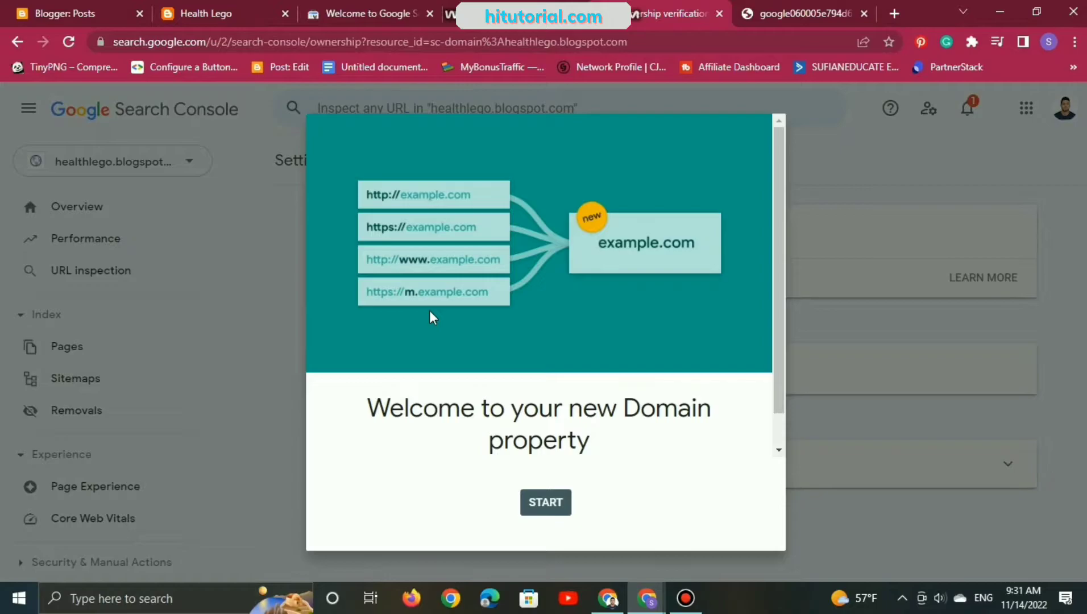
pyautogui.scroll(-1, 664, 291)
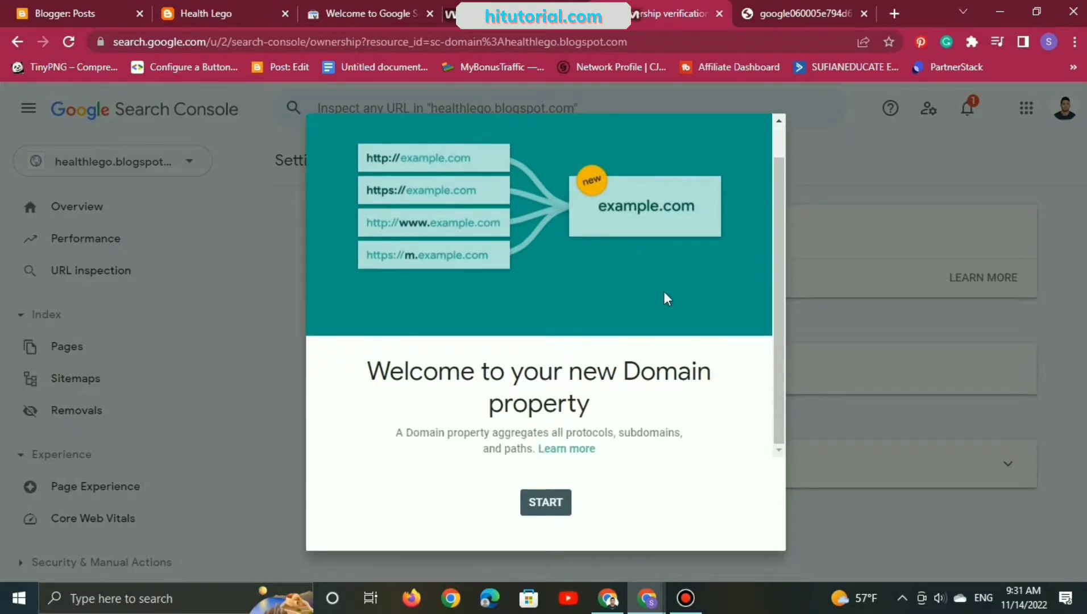
pyautogui.click(541, 503)
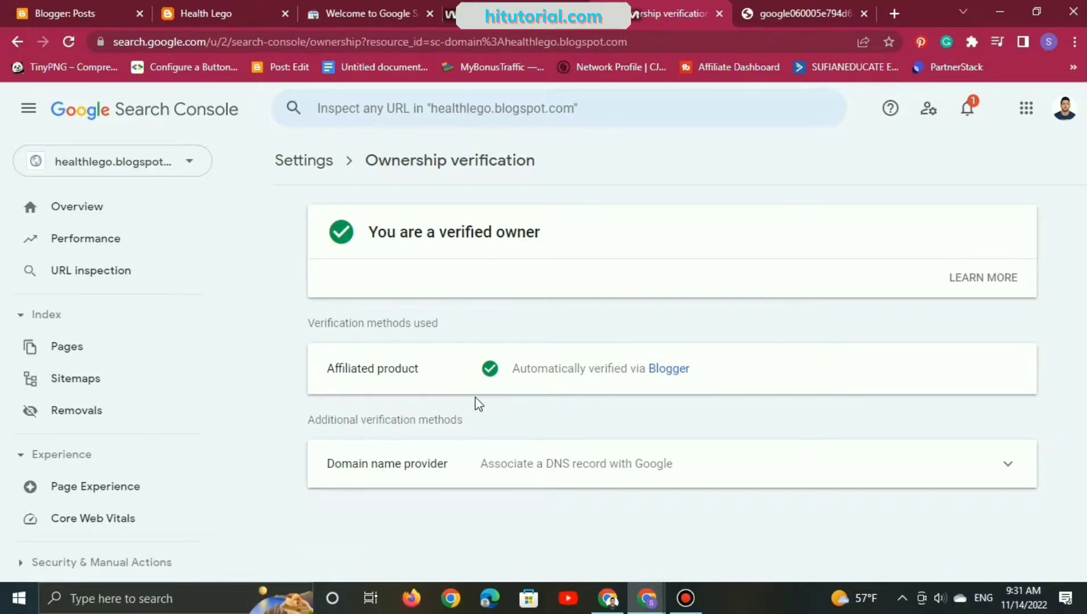
# Step: View the property's Overview and Performance reports and begin a URL inspection
pyautogui.click(108, 208)
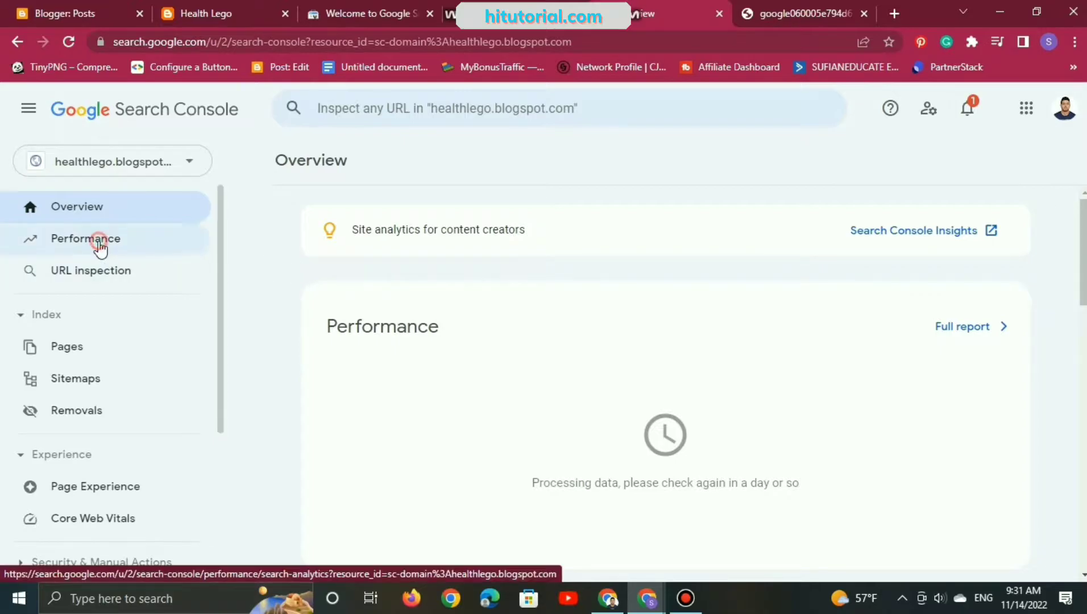
pyautogui.click(99, 242)
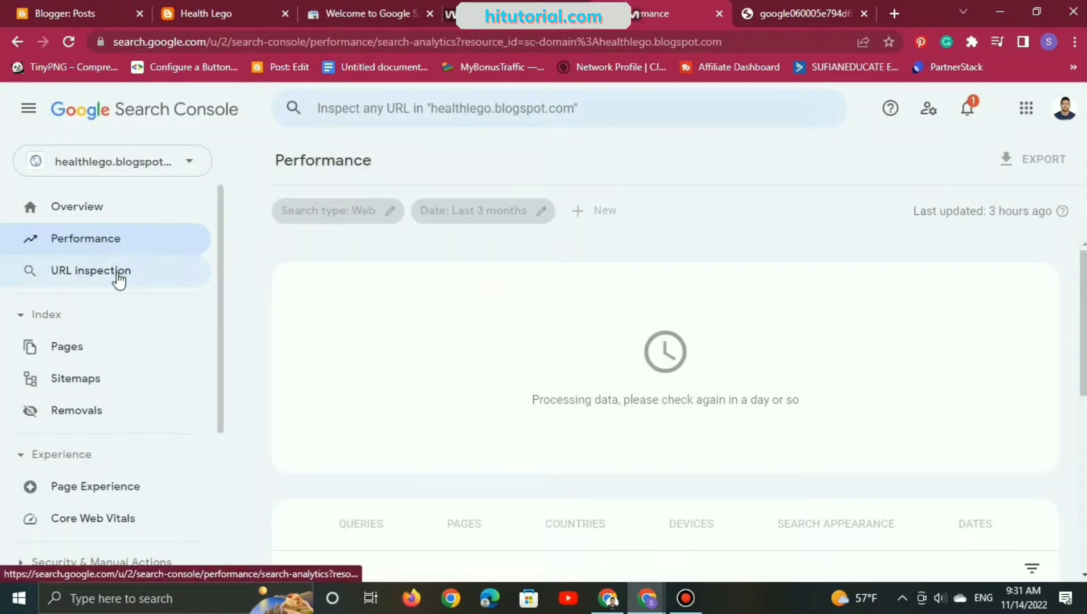
pyautogui.click(118, 273)
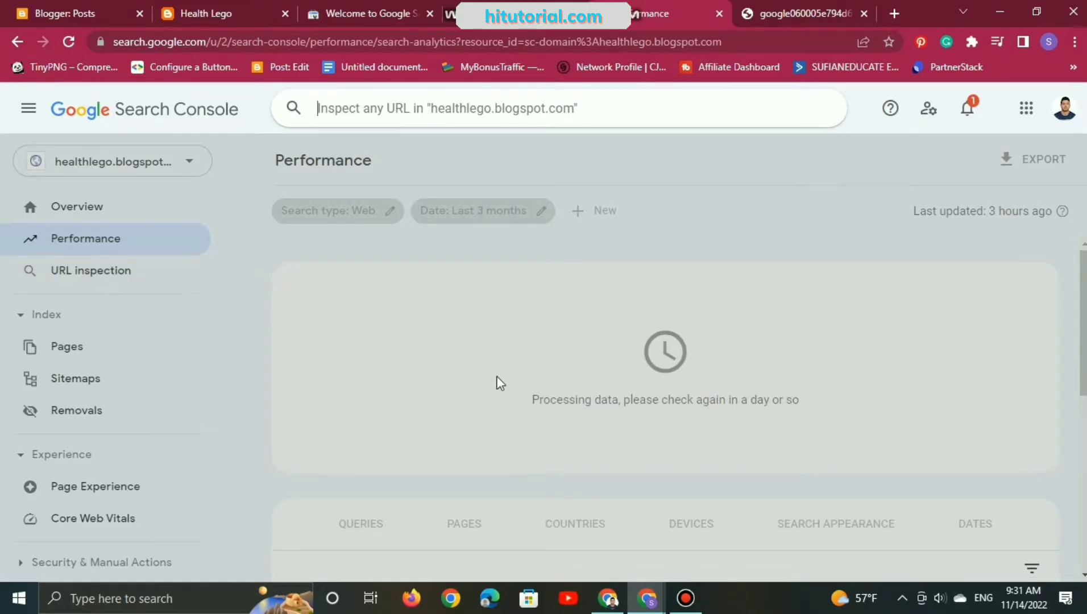
pyautogui.click(71, 2)
pyautogui.click(206, 5)
pyautogui.rightClick(199, 42)
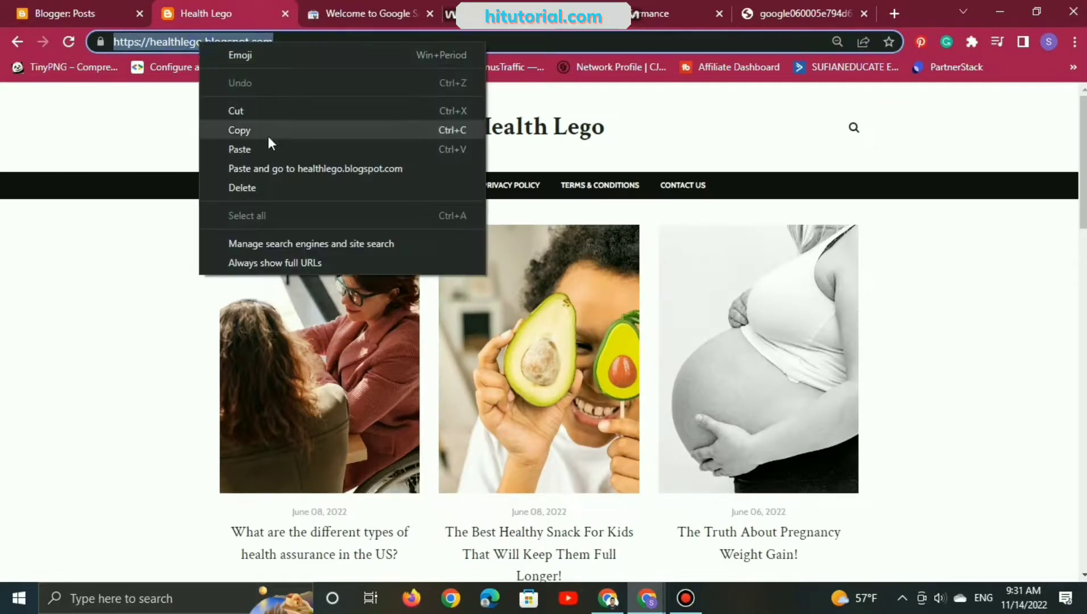
pyautogui.click(269, 140)
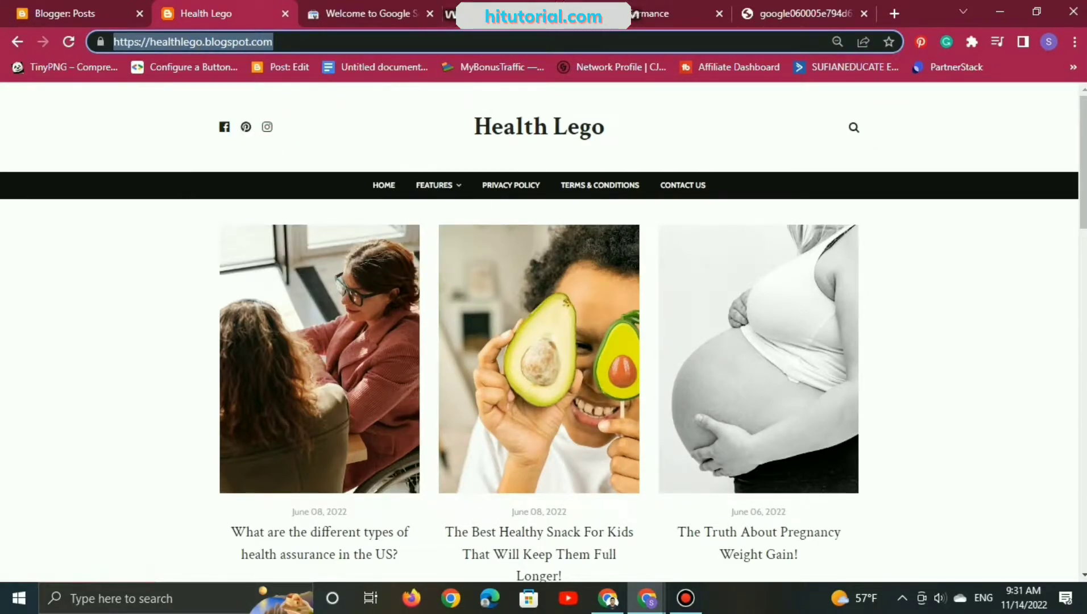
pyautogui.click(504, 14)
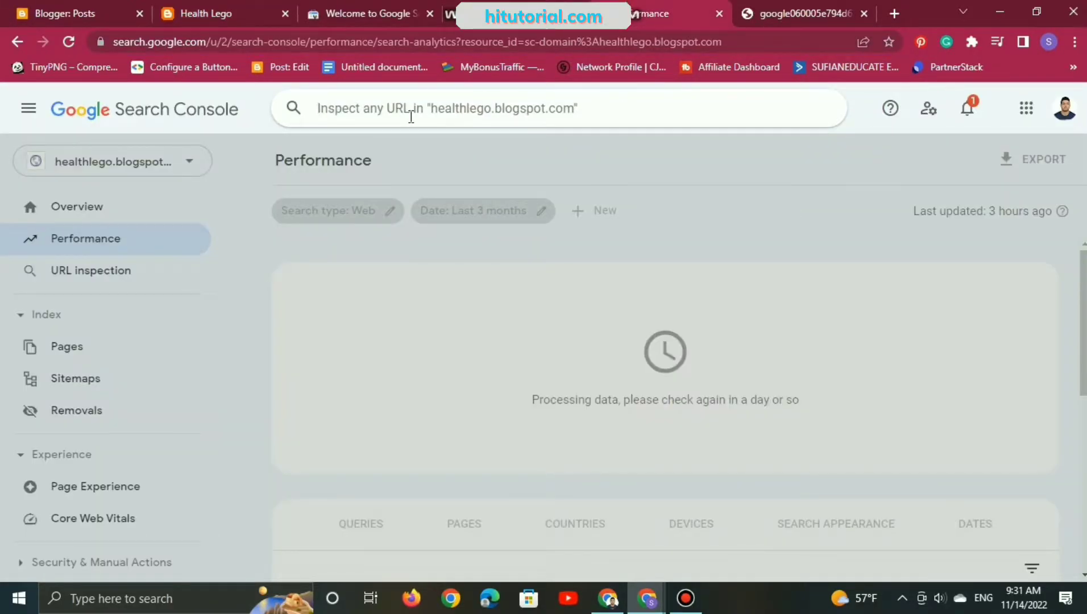
pyautogui.rightClick(434, 110)
pyautogui.click(495, 232)
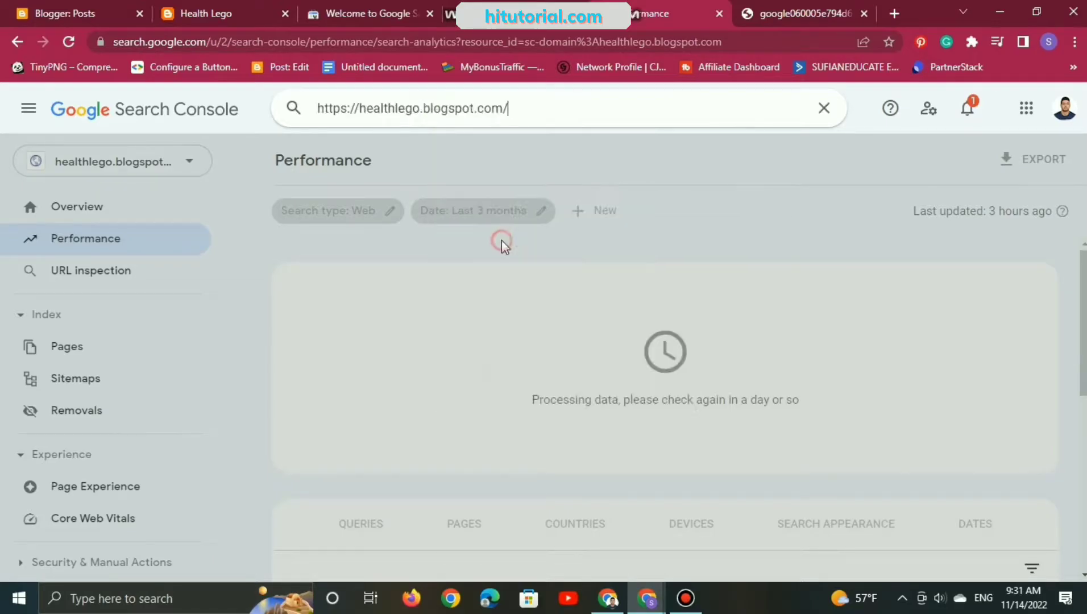
pyautogui.moveTo(360, 108); pyautogui.dragTo(316, 109)
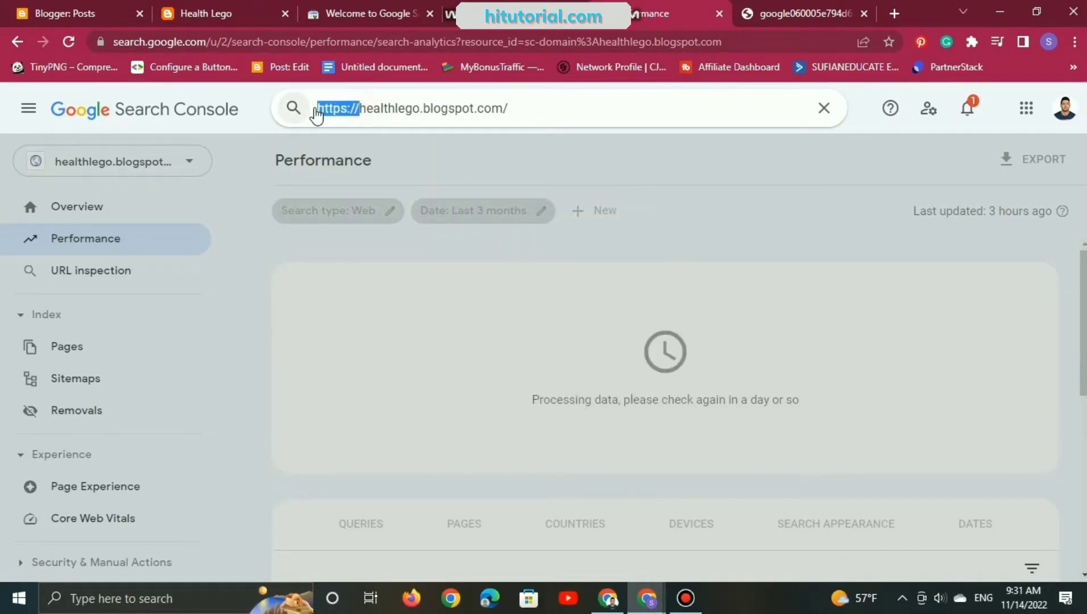
pyautogui.press('BackSpace')
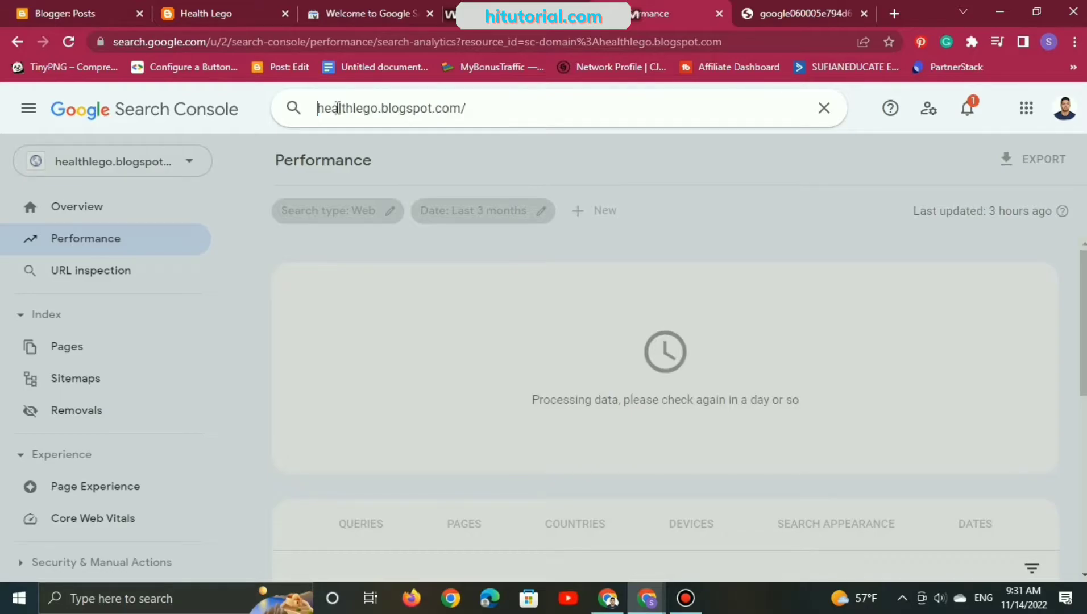
pyautogui.press('Return')
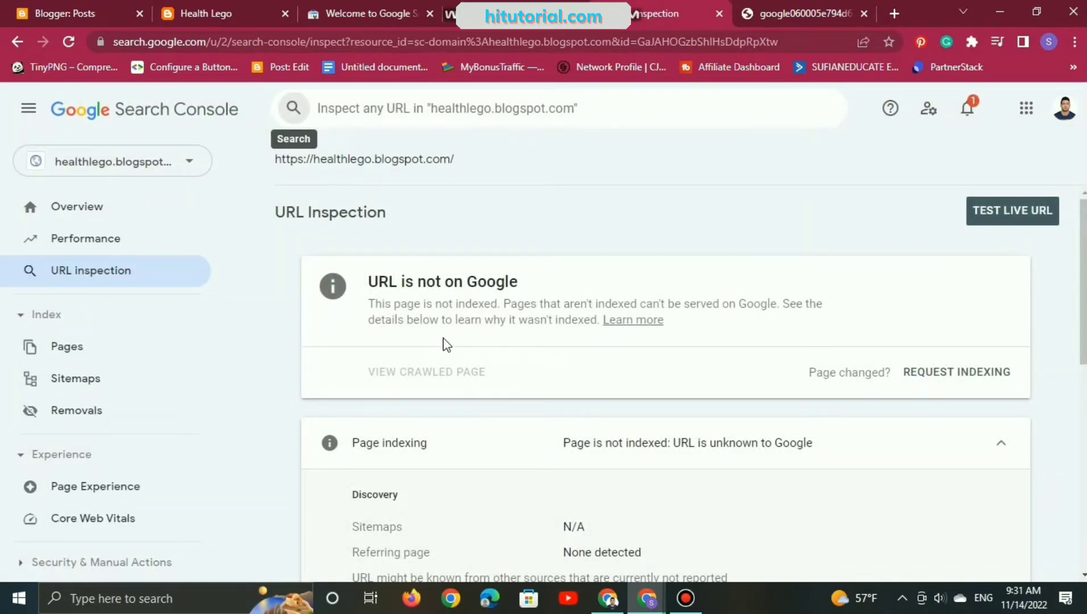
pyautogui.scroll(-8, 446, 344)
pyautogui.scroll(8, 446, 345)
# Step: Run a live test of the inspected URL and review its page availability and mobile usability
pyautogui.click(977, 212)
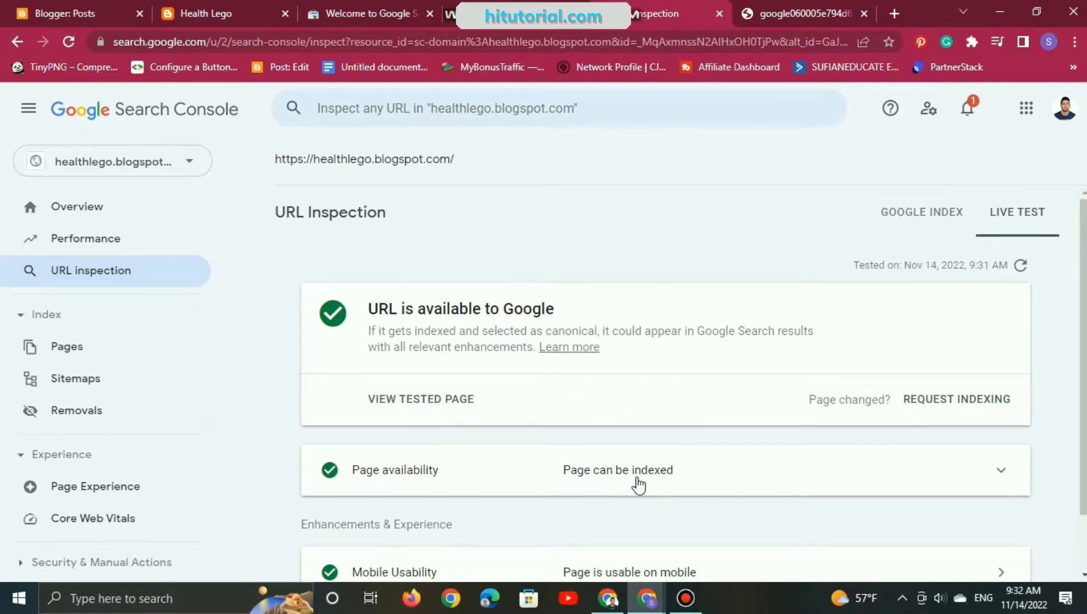
pyautogui.scroll(-1, 638, 484)
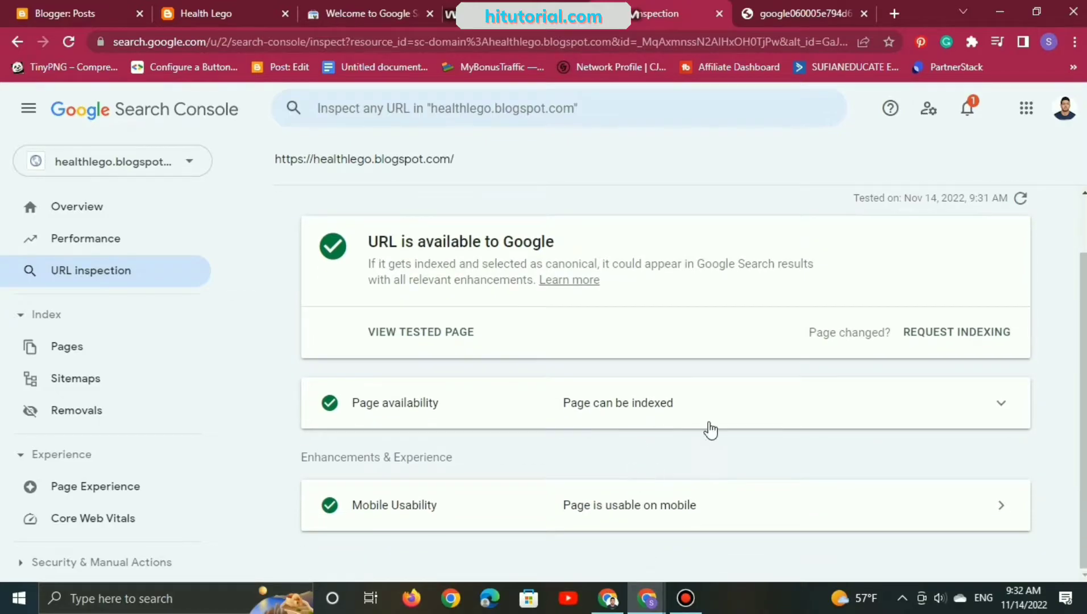
pyautogui.scroll(1, 704, 427)
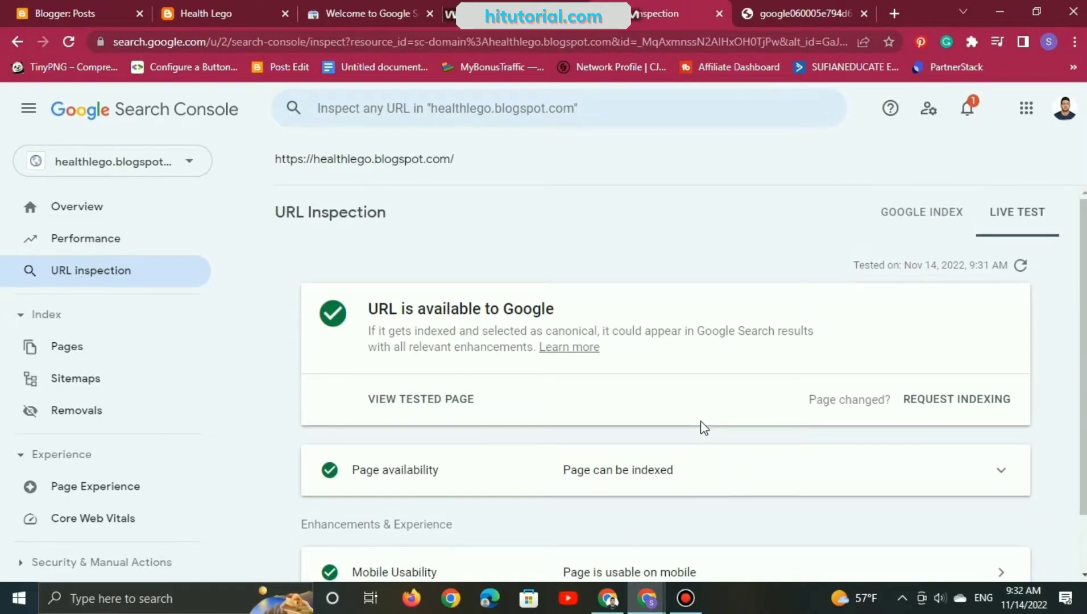
pyautogui.scroll(-1, 100, 301)
pyautogui.click(100, 301)
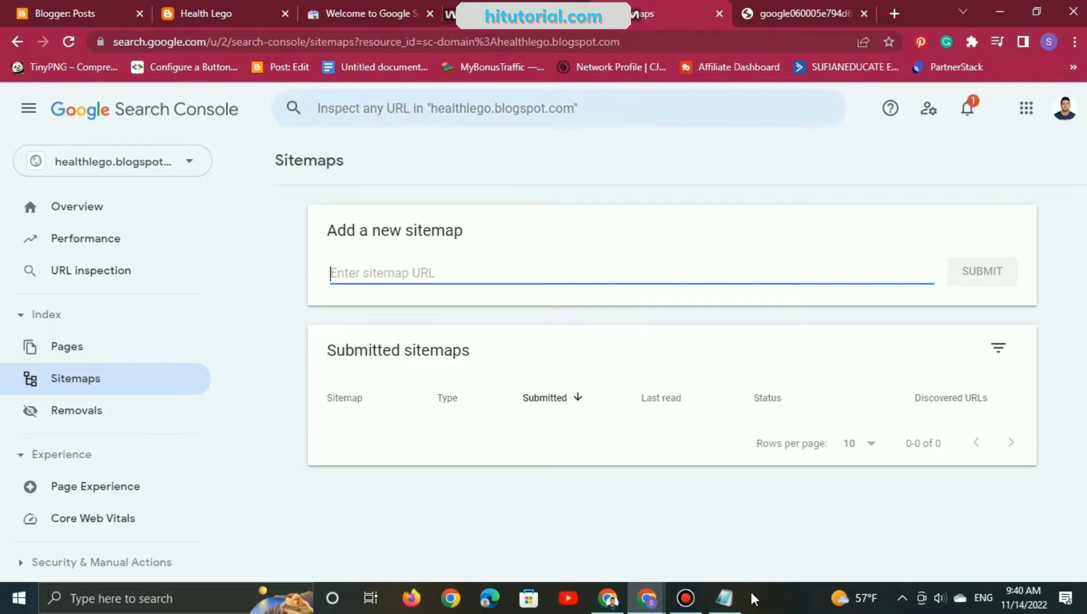
pyautogui.click(724, 598)
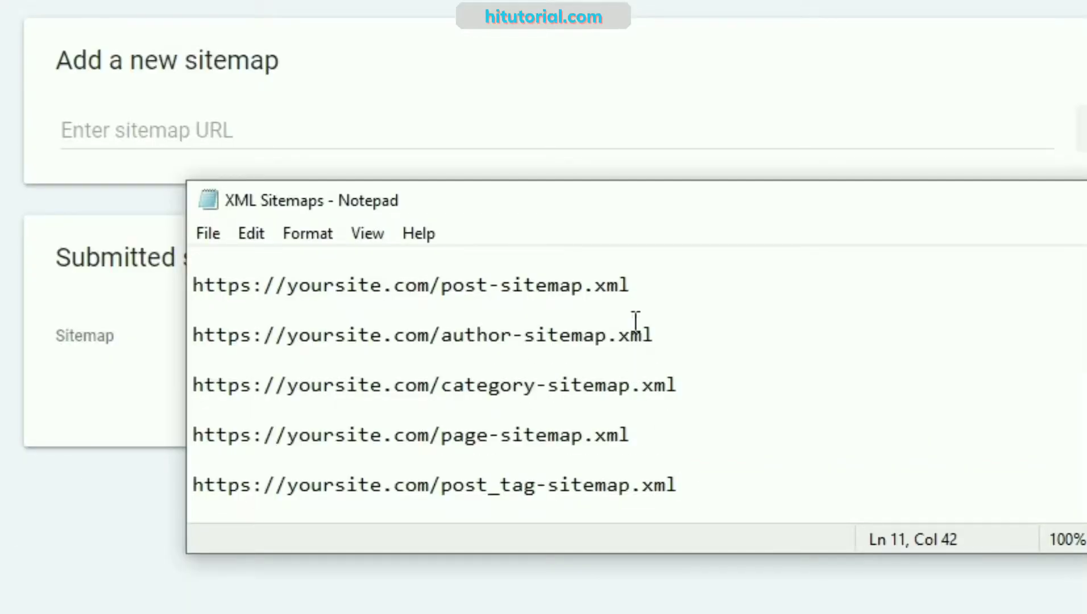
pyautogui.moveTo(666, 287); pyautogui.dragTo(194, 296)
pyautogui.rightClick(226, 296)
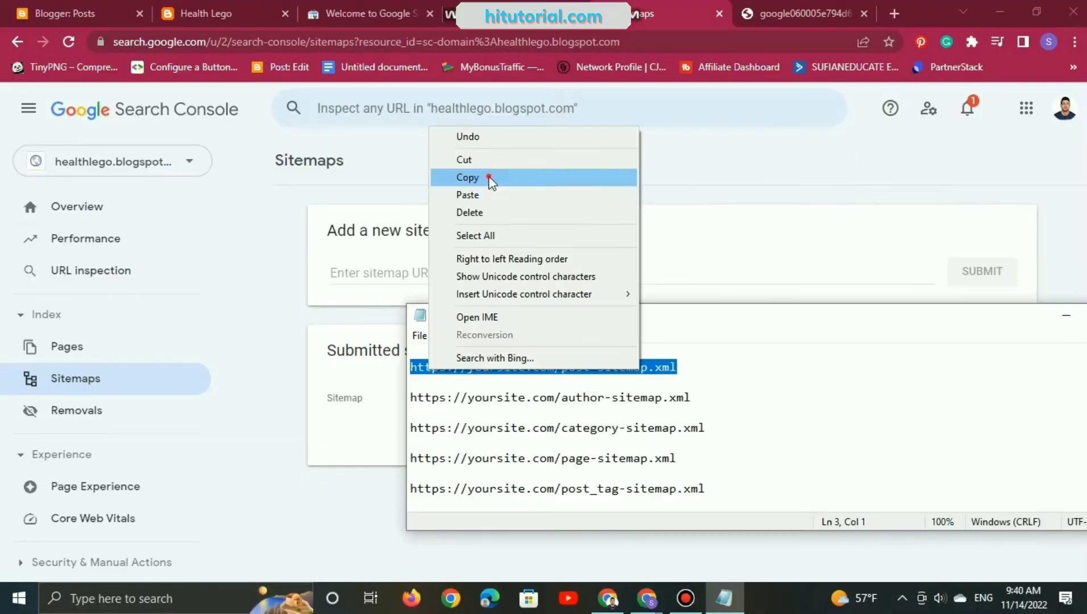
pyautogui.click(489, 178)
pyautogui.click(433, 266)
pyautogui.rightClick(434, 267)
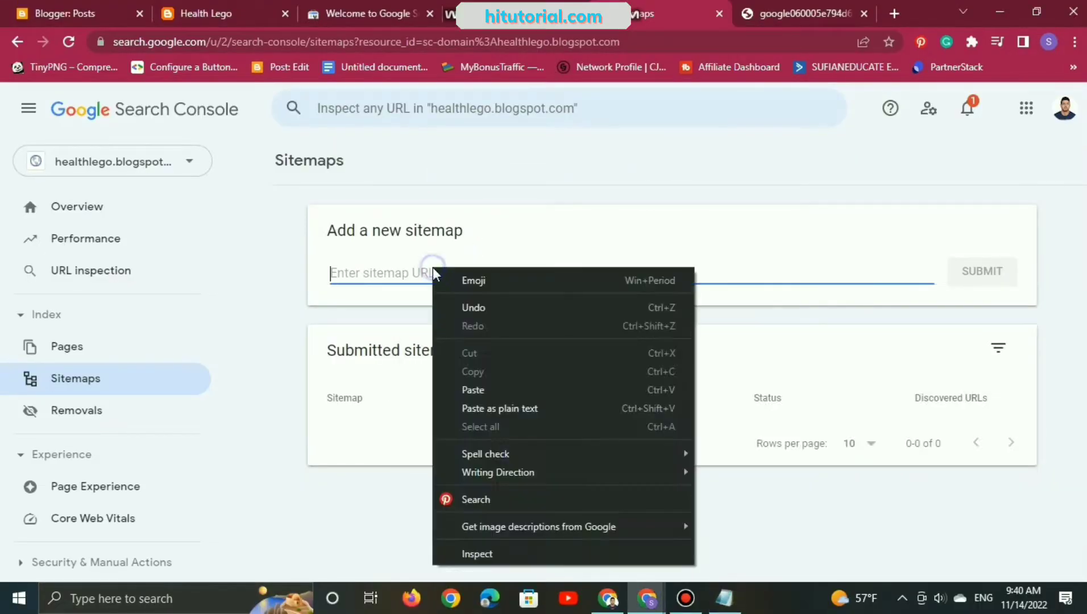
pyautogui.click(508, 389)
# Step: Select the yoursite placeholder in the new sitemap URL and copy healthlego.blogspot from the Health Lego blog's address
pyautogui.moveTo(375, 275); pyautogui.dragTo(445, 274)
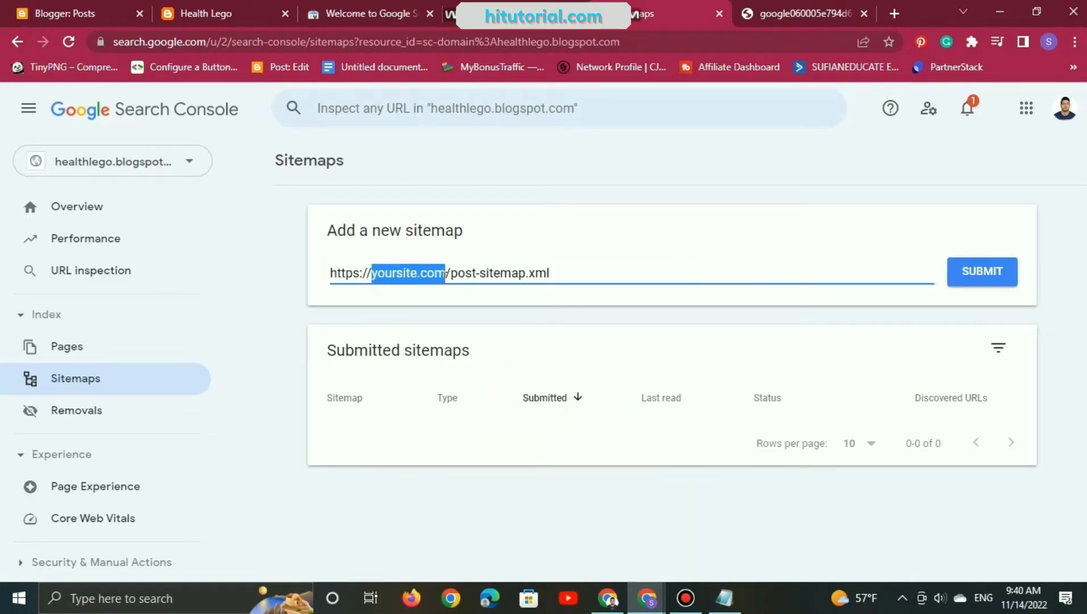
pyautogui.click(418, 273)
pyautogui.moveTo(417, 273); pyautogui.dragTo(372, 275)
pyautogui.click(203, 10)
pyautogui.click(218, 44)
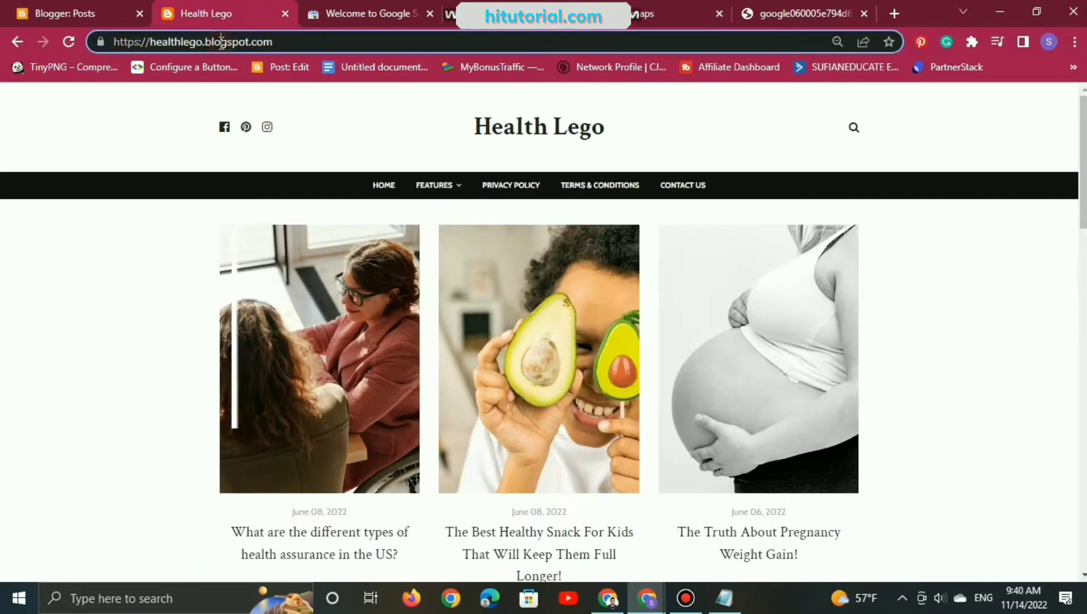
pyautogui.moveTo(150, 42); pyautogui.dragTo(248, 48)
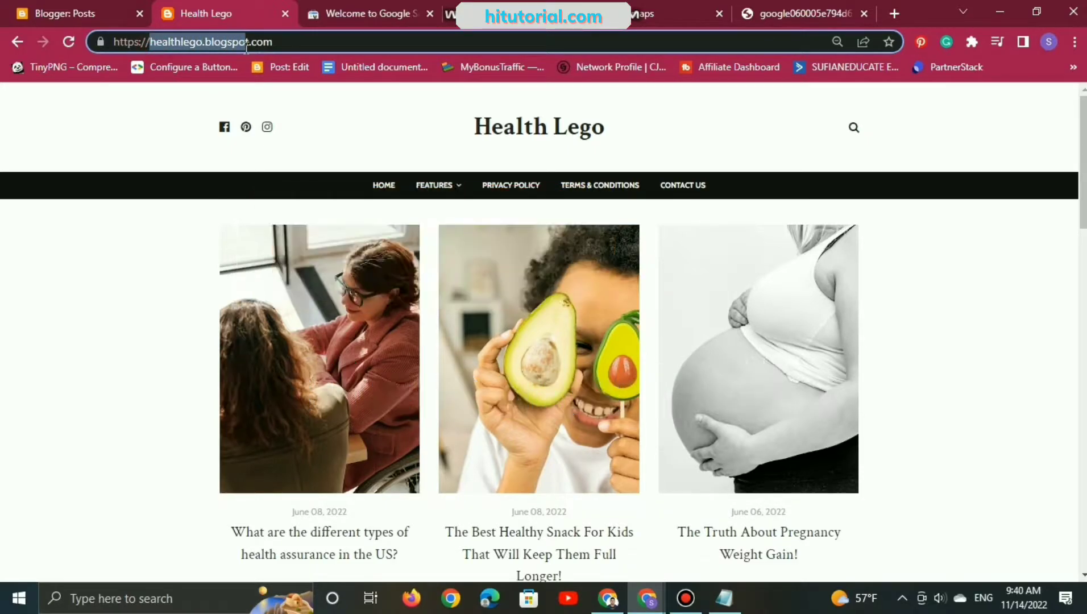
pyautogui.rightClick(216, 41)
pyautogui.click(294, 120)
pyautogui.click(614, 16)
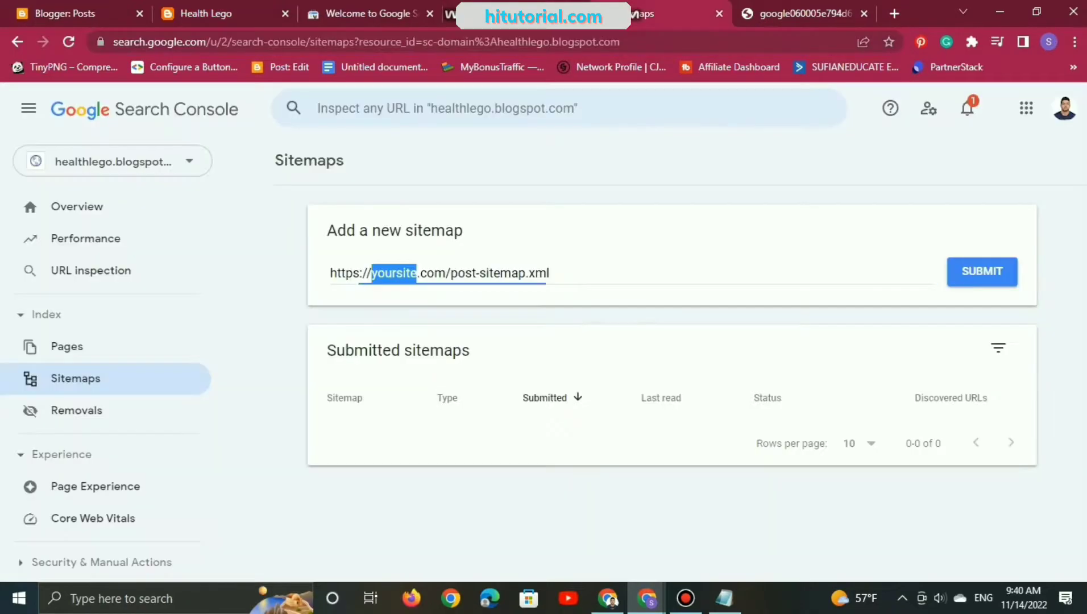
pyautogui.rightClick(398, 276)
pyautogui.click(456, 354)
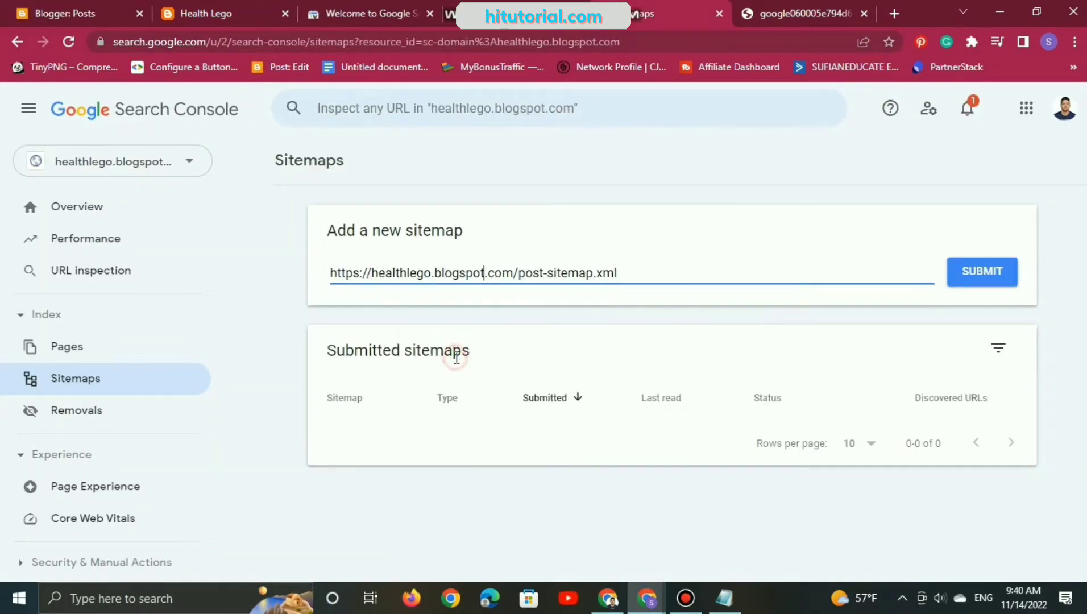
pyautogui.click(984, 272)
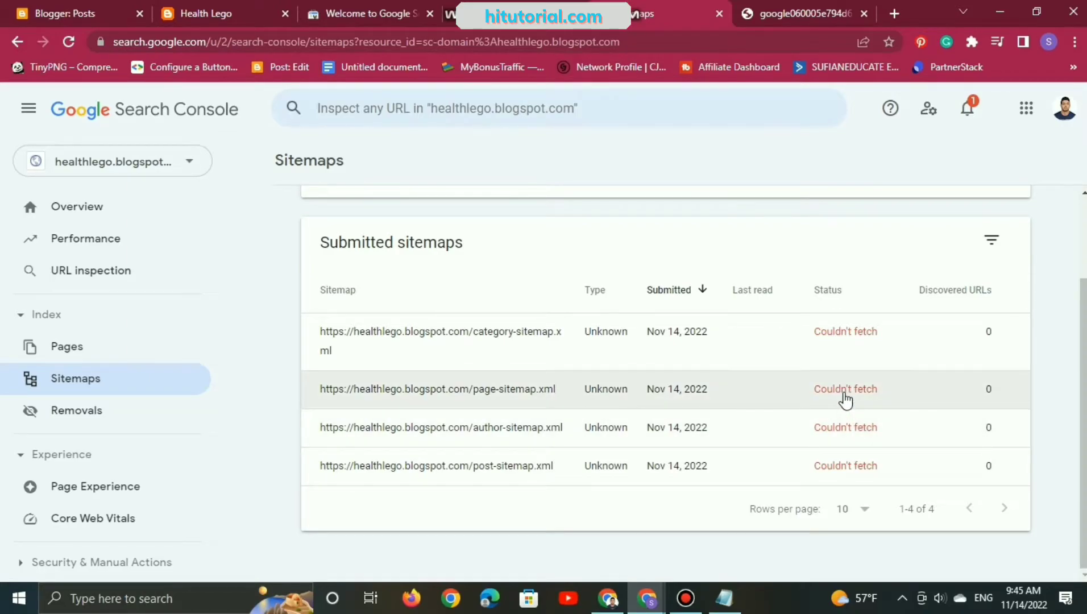
# Step: Open the details of the submitted page-sitemap.xml and expand its General HTTP error entry
pyautogui.click(845, 398)
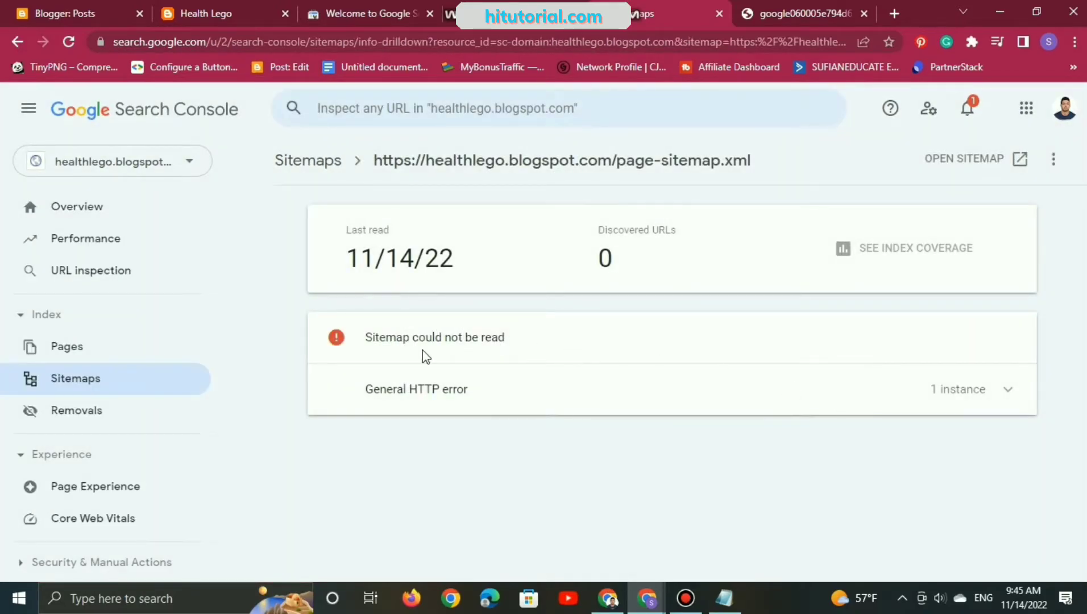
pyautogui.click(1007, 399)
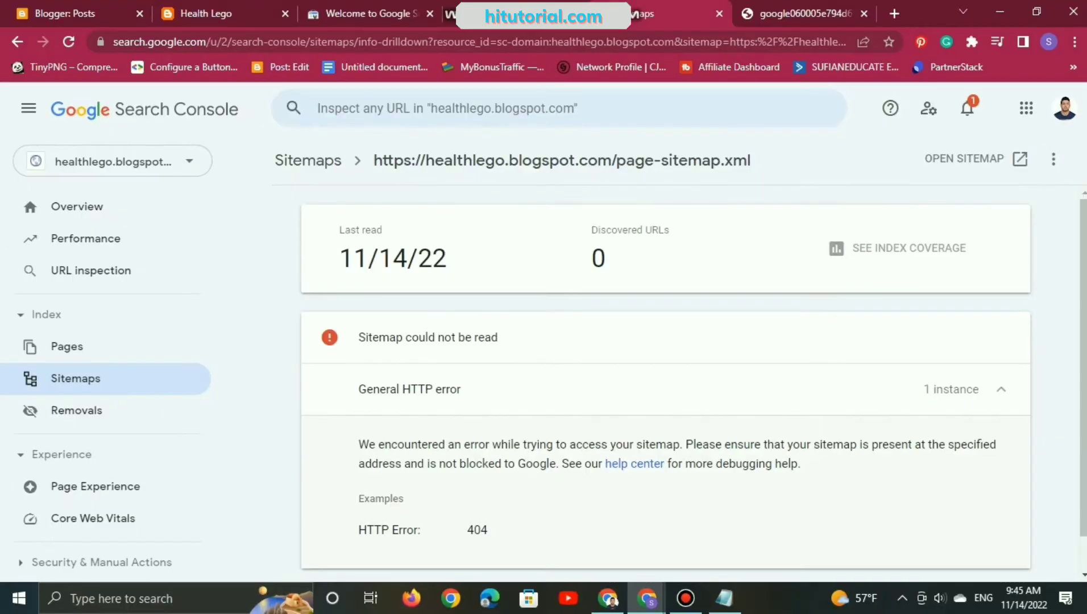
pyautogui.click(1075, 41)
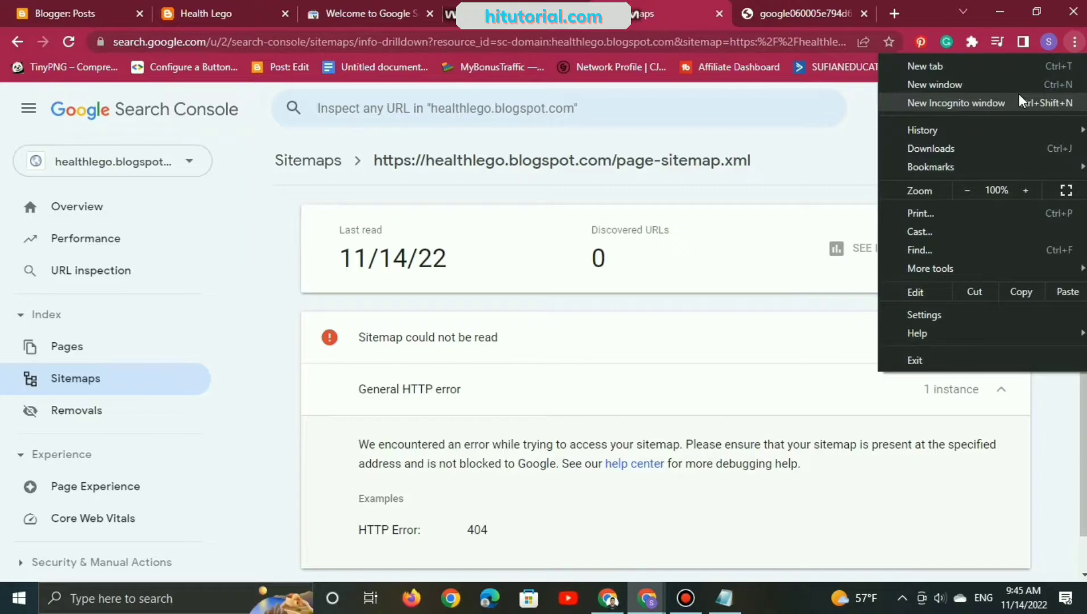
pyautogui.click(1019, 101)
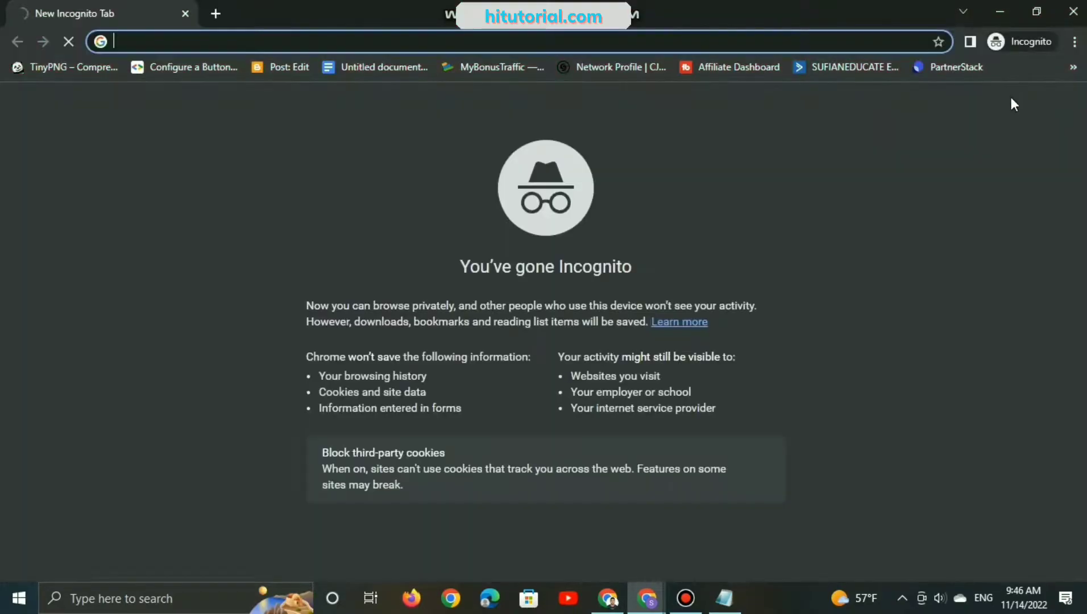
pyautogui.moveTo(651, 608)
pyautogui.click(629, 549)
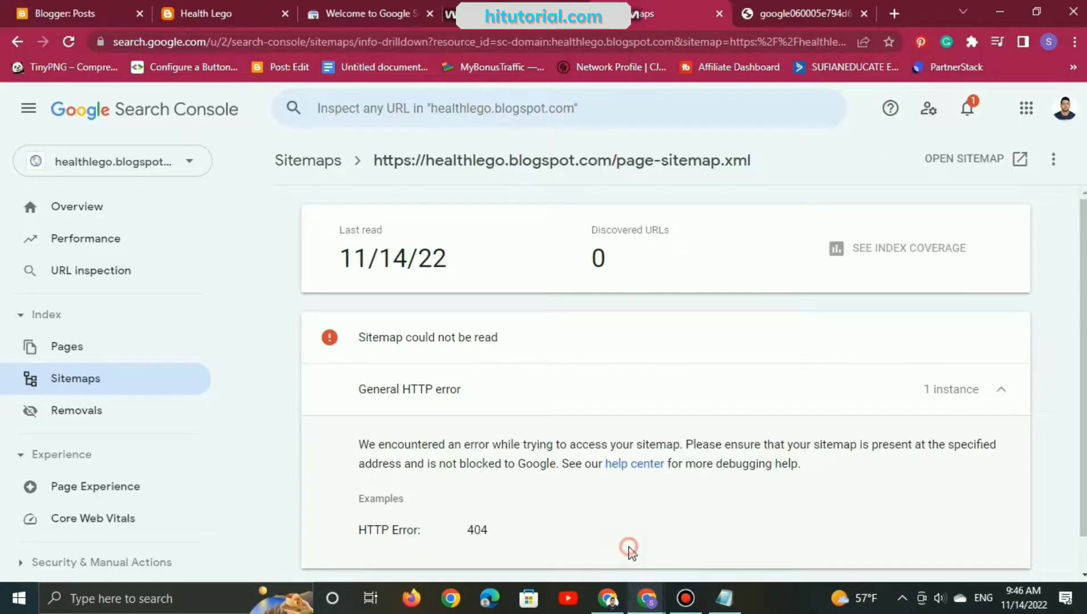
pyautogui.moveTo(375, 169); pyautogui.dragTo(725, 192)
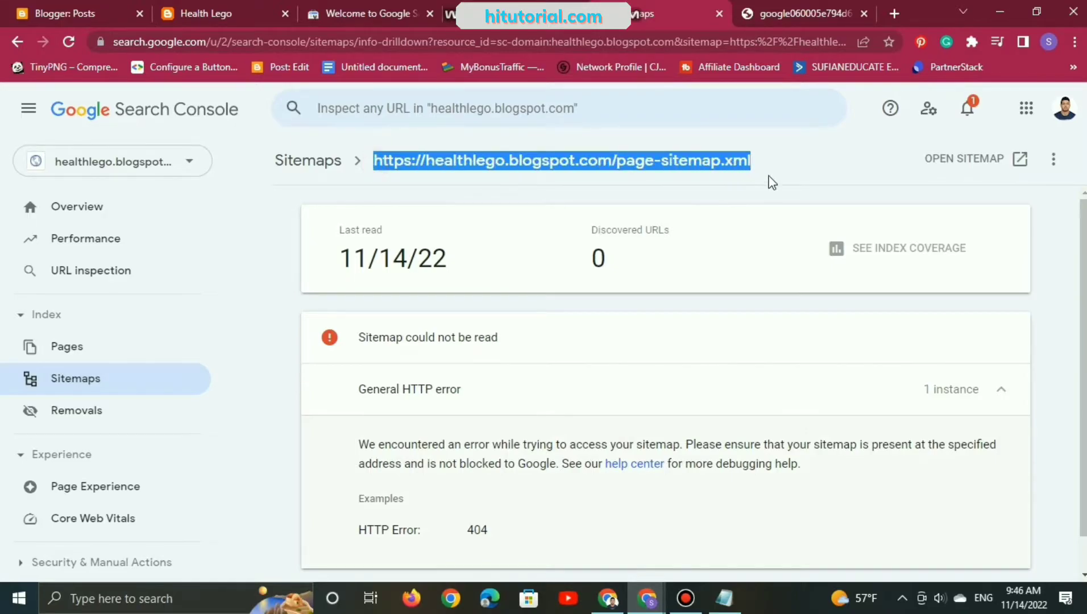
pyautogui.rightClick(726, 154)
pyautogui.click(757, 165)
pyautogui.hotkey('alt', 'Tab')
pyautogui.rightClick(210, 43)
pyautogui.click(311, 169)
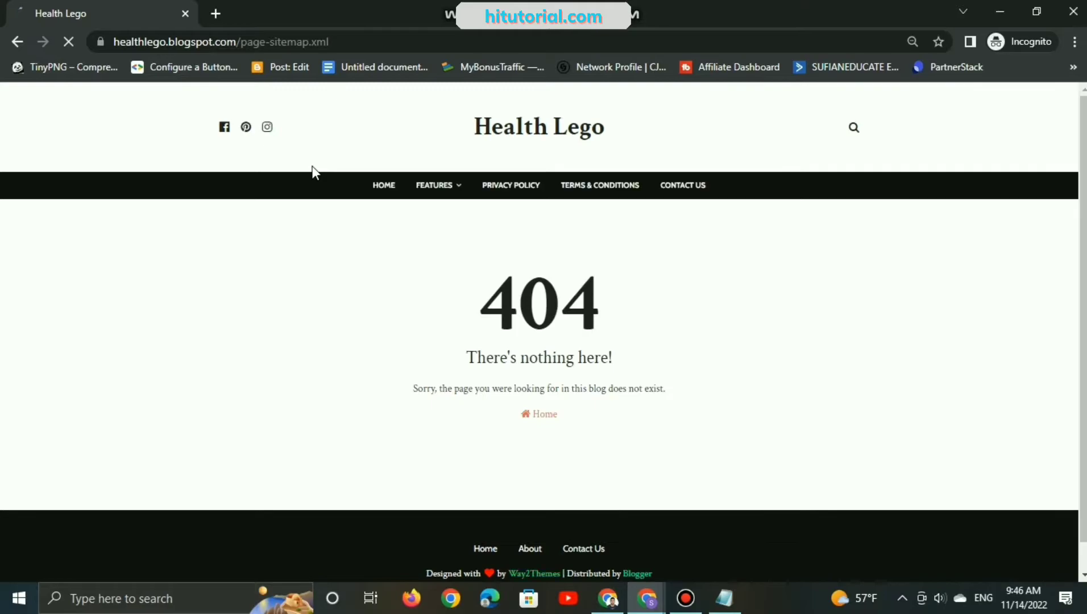
pyautogui.scroll(-1, 646, 376)
pyautogui.scroll(1, 620, 384)
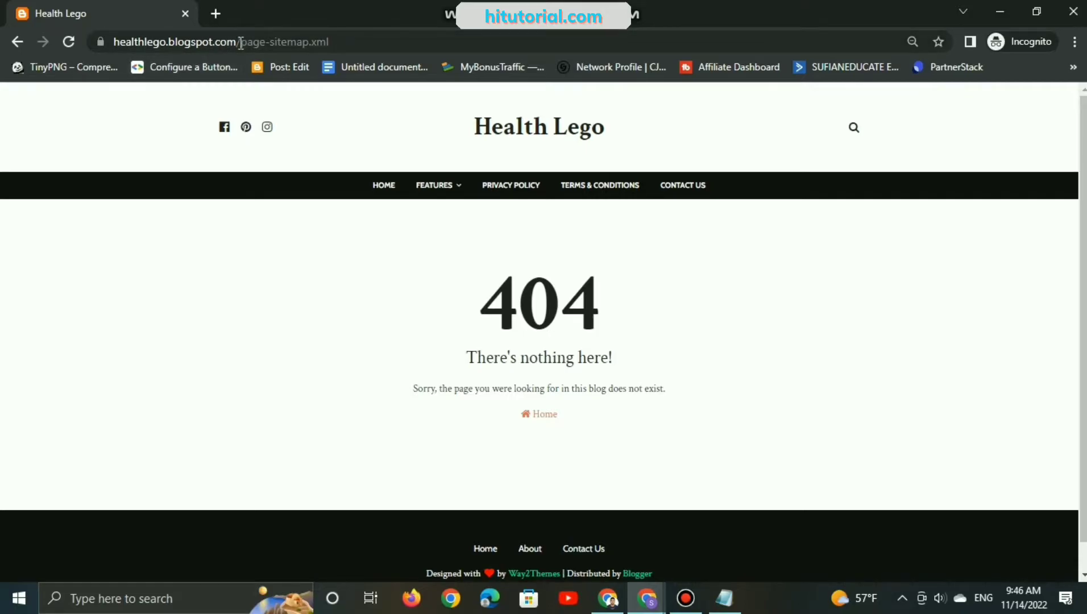
pyautogui.moveTo(240, 43); pyautogui.dragTo(362, 36)
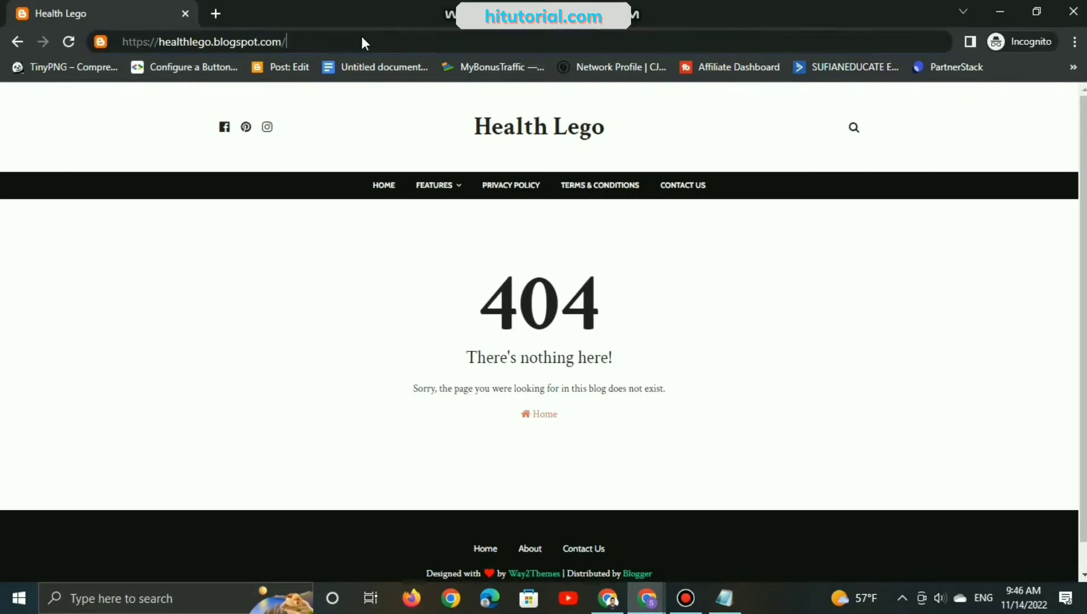
pyautogui.press('BackSpace')
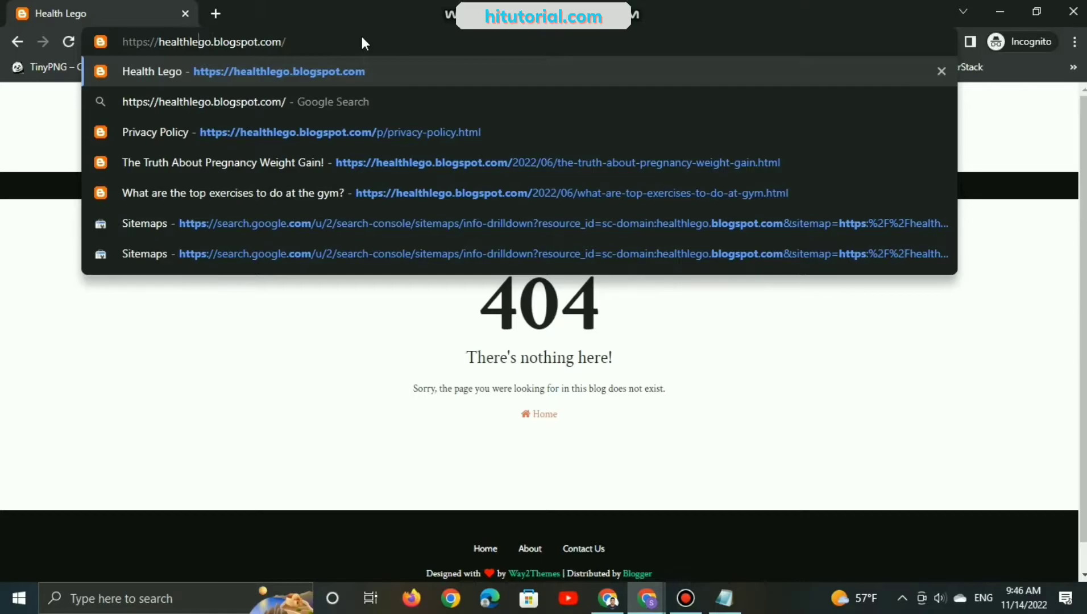
pyautogui.press('Home')
pyautogui.write('site')
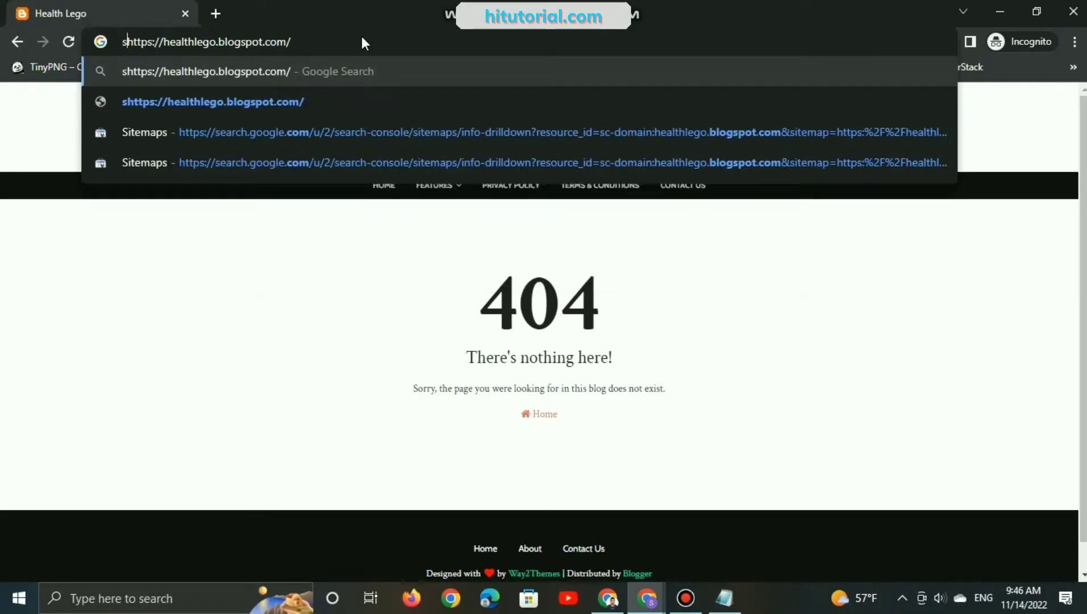
pyautogui.write(':')
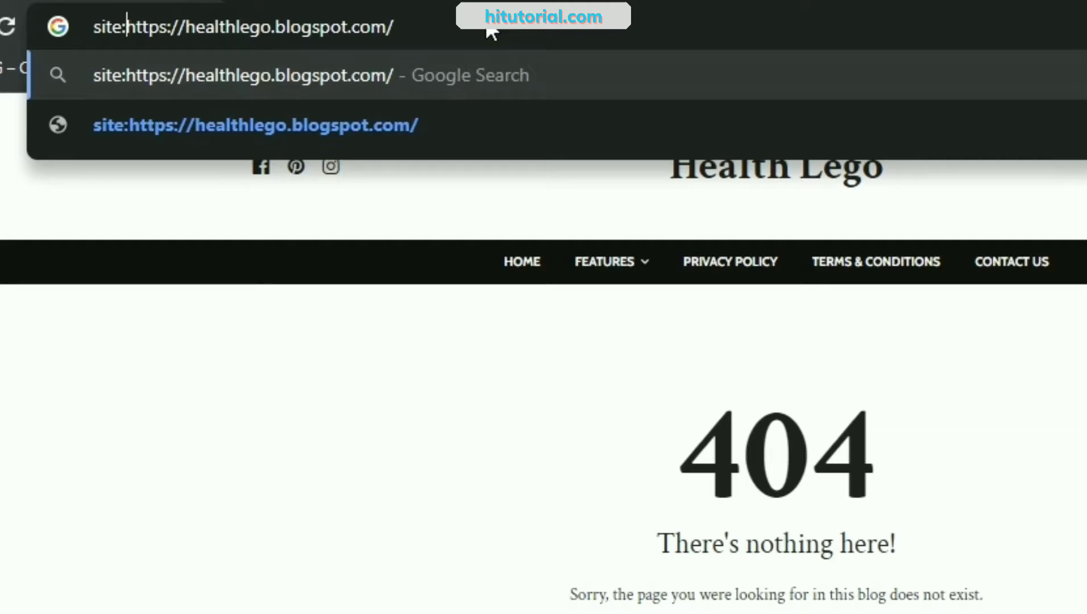
pyautogui.press('Return')
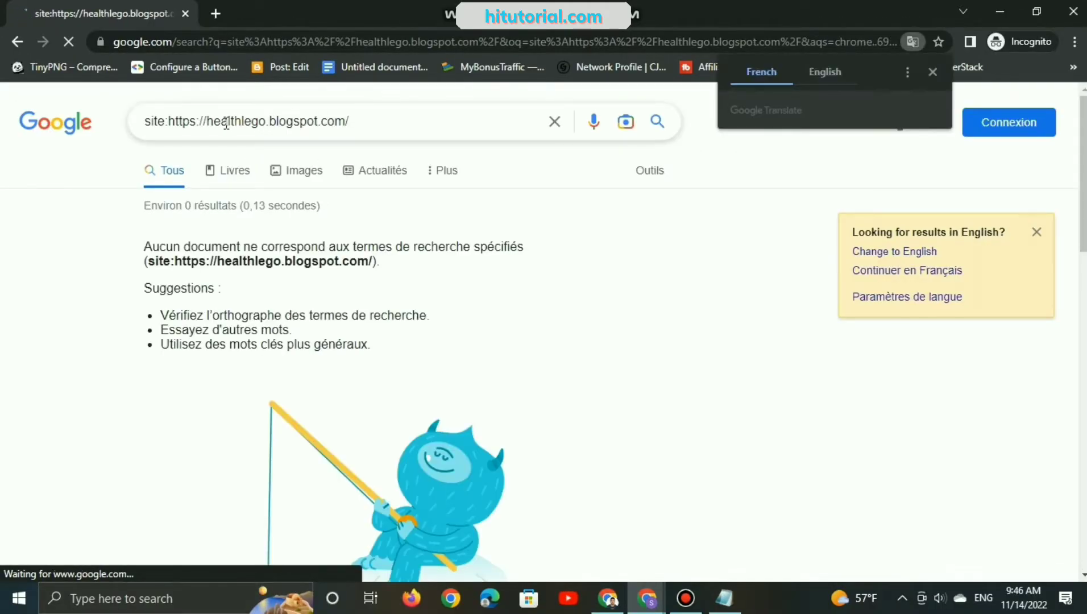
# Step: Change the language of the Google results page to English
pyautogui.moveTo(207, 121); pyautogui.dragTo(182, 121)
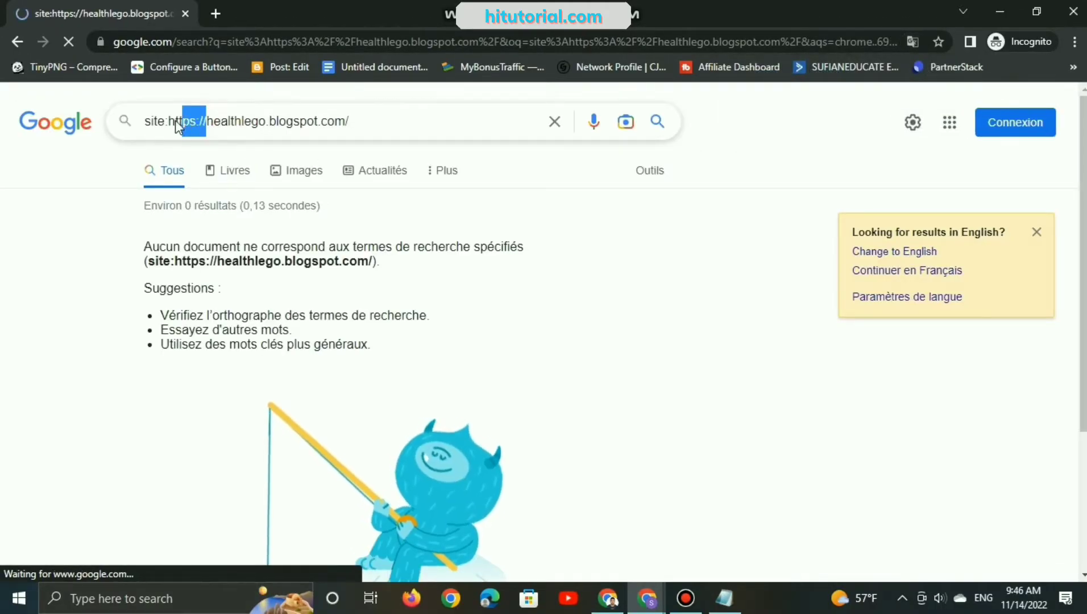
pyautogui.click(328, 64)
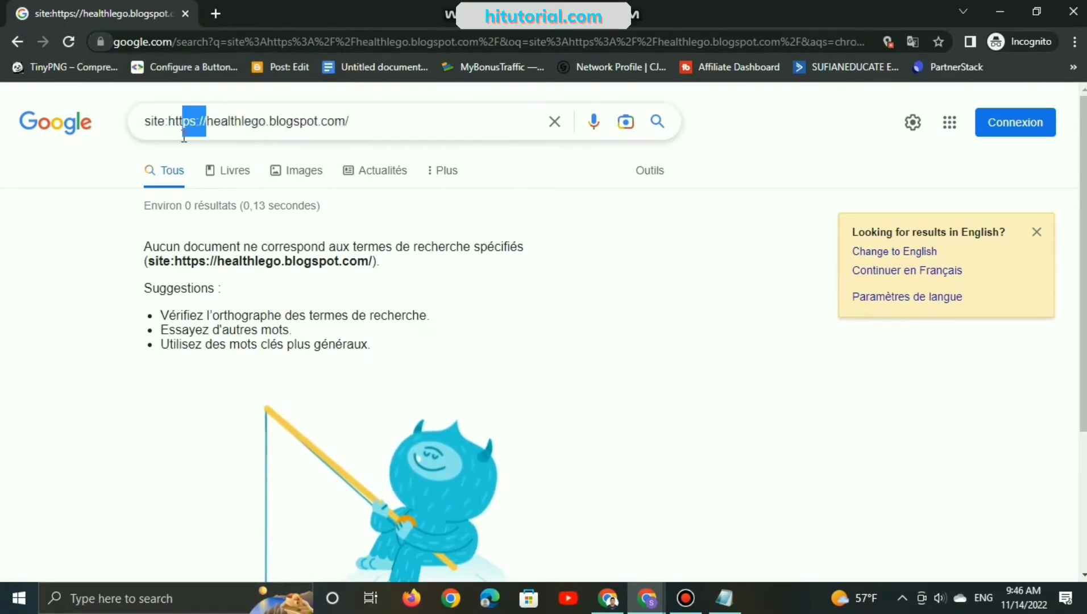
pyautogui.click(870, 249)
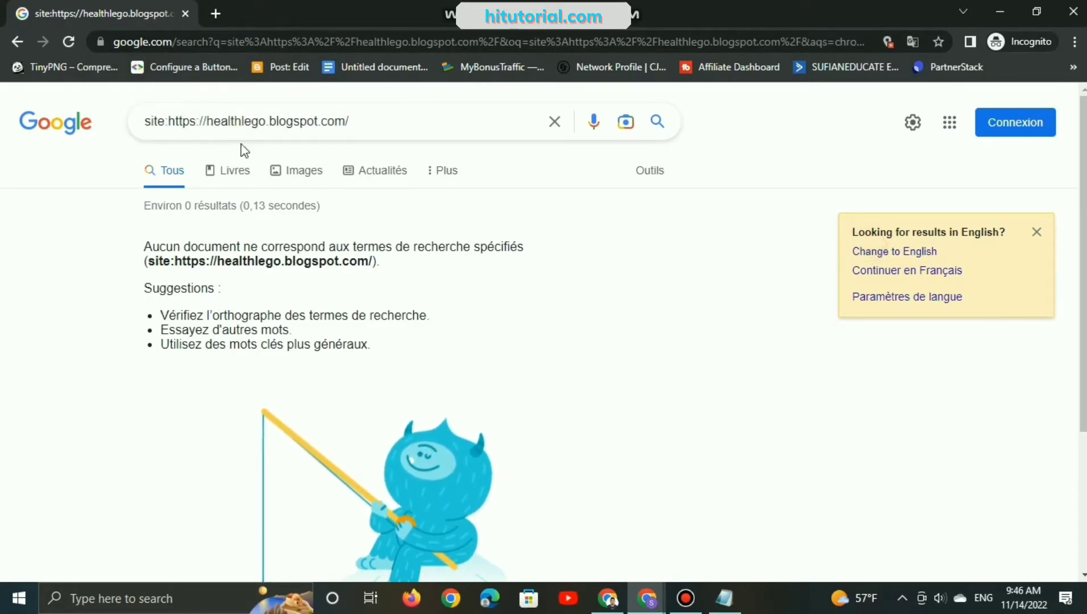
pyautogui.click(870, 252)
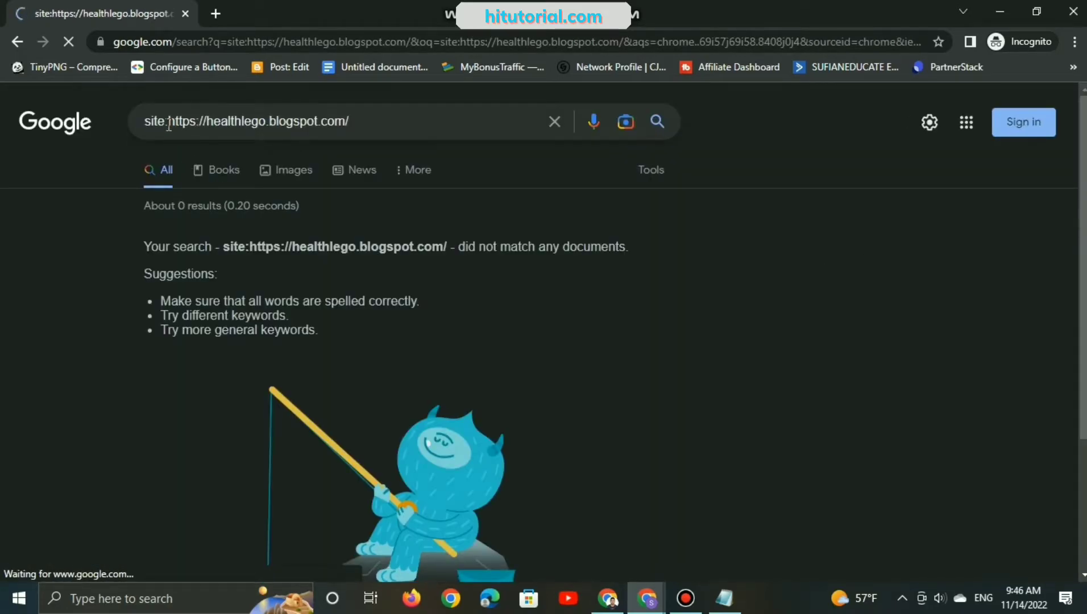
pyautogui.moveTo(168, 121)
pyautogui.mouseDown()
pyautogui.moveTo(247, 120)
pyautogui.moveTo(202, 121)
pyautogui.mouseUp()
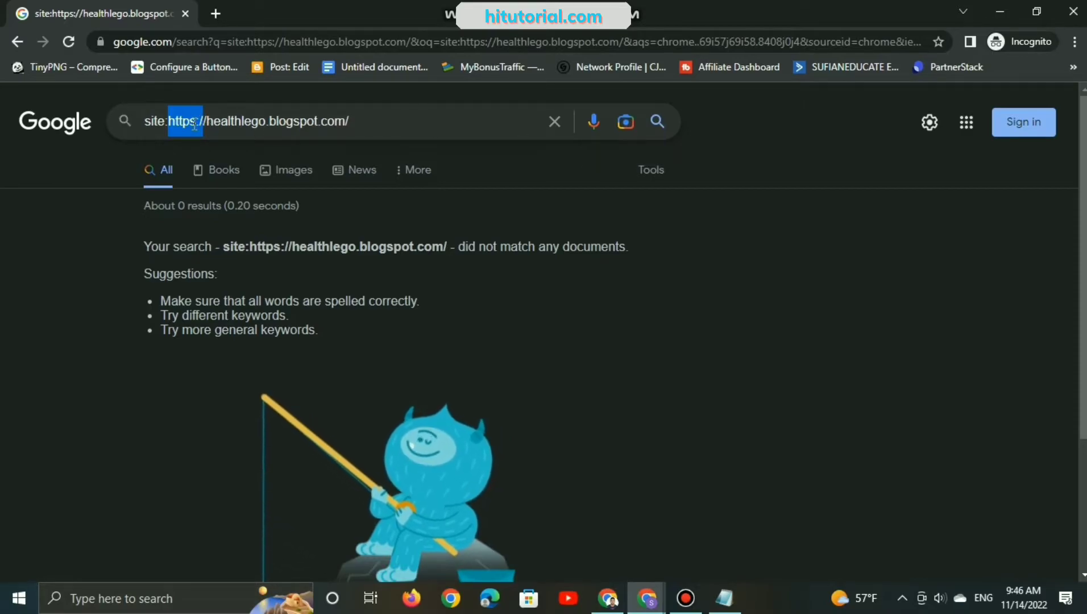
pyautogui.click(178, 121)
pyautogui.moveTo(170, 121); pyautogui.dragTo(209, 121)
pyautogui.press('BackSpace')
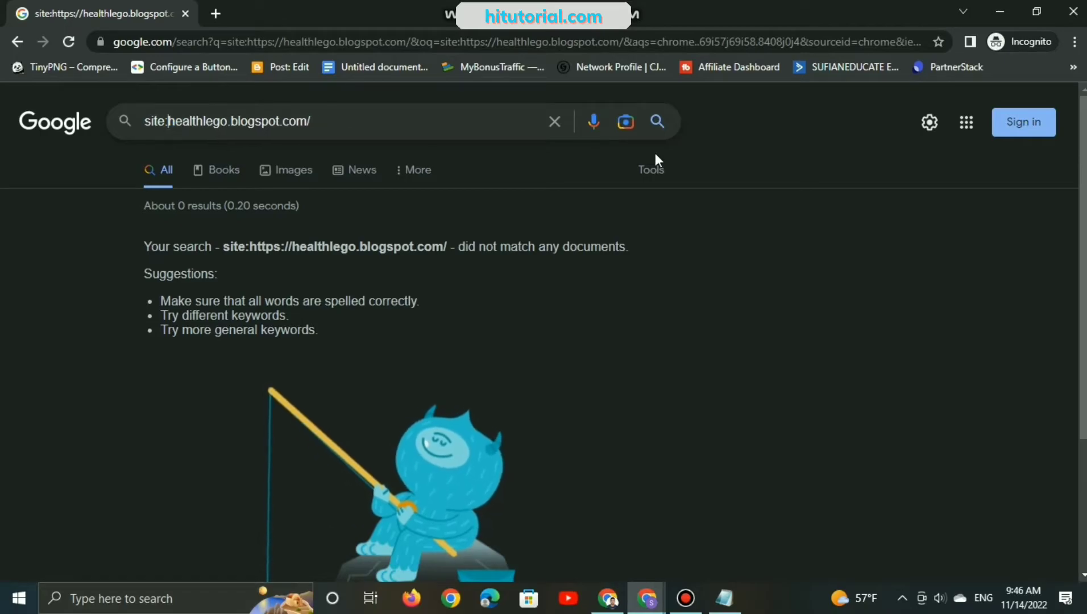
pyautogui.click(657, 125)
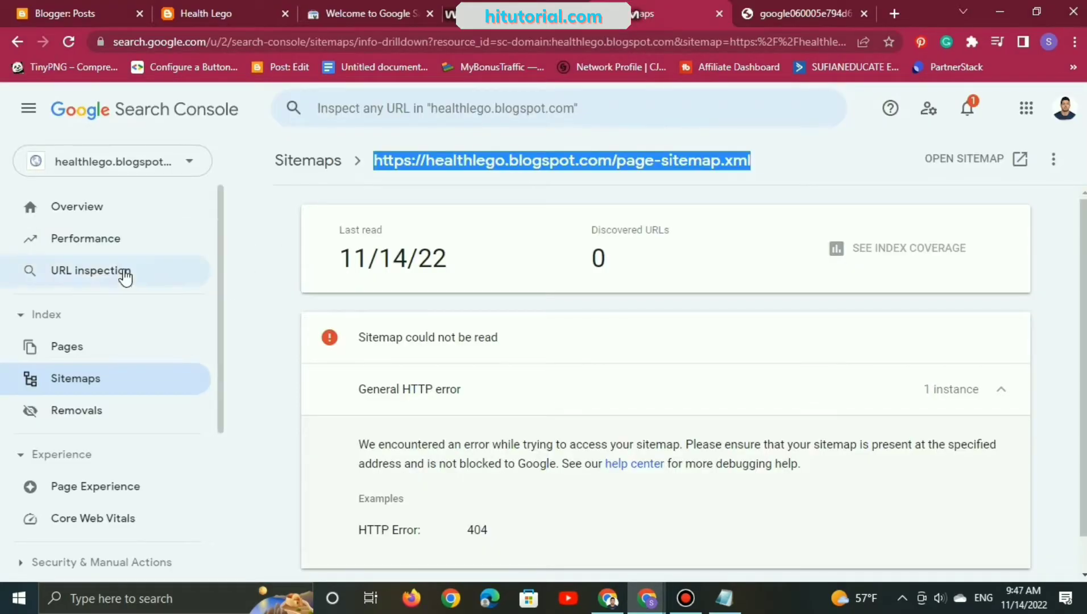
# Step: Back in Search Console, look over the Page indexing, Removals and Overview pages of the healthlego.blogspot.com property
pyautogui.click(116, 359)
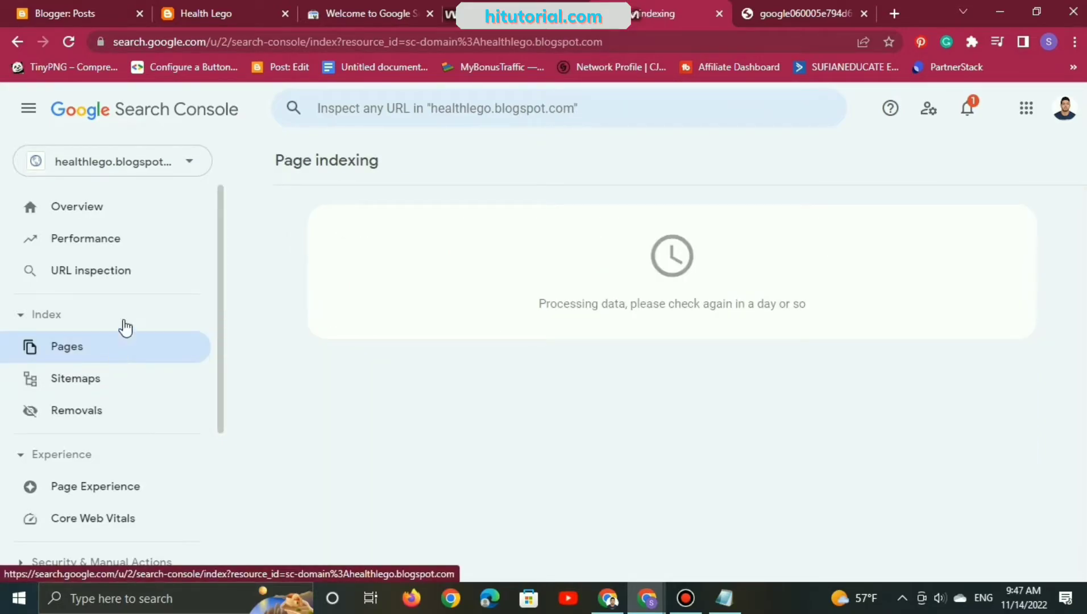
pyautogui.click(131, 410)
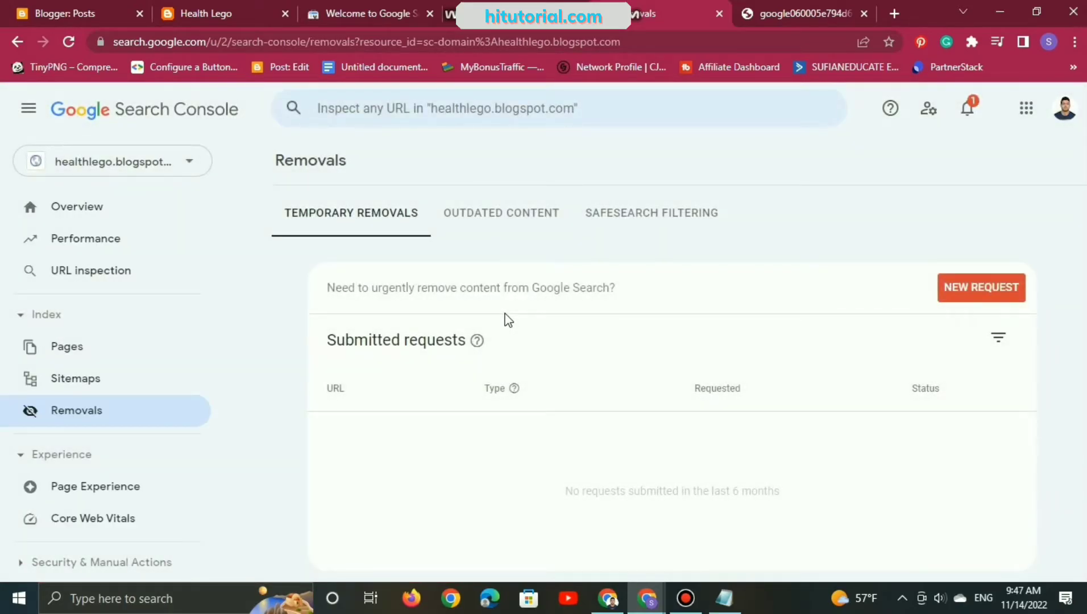
pyautogui.scroll(-3, 108, 475)
pyautogui.scroll(3, 106, 474)
pyautogui.click(80, 207)
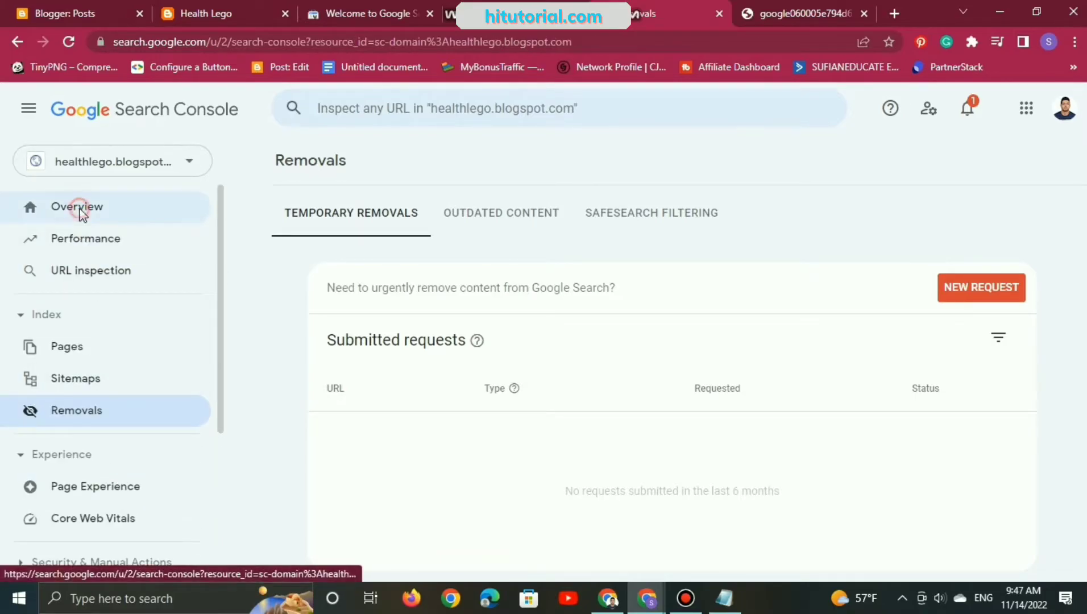
pyautogui.click(105, 363)
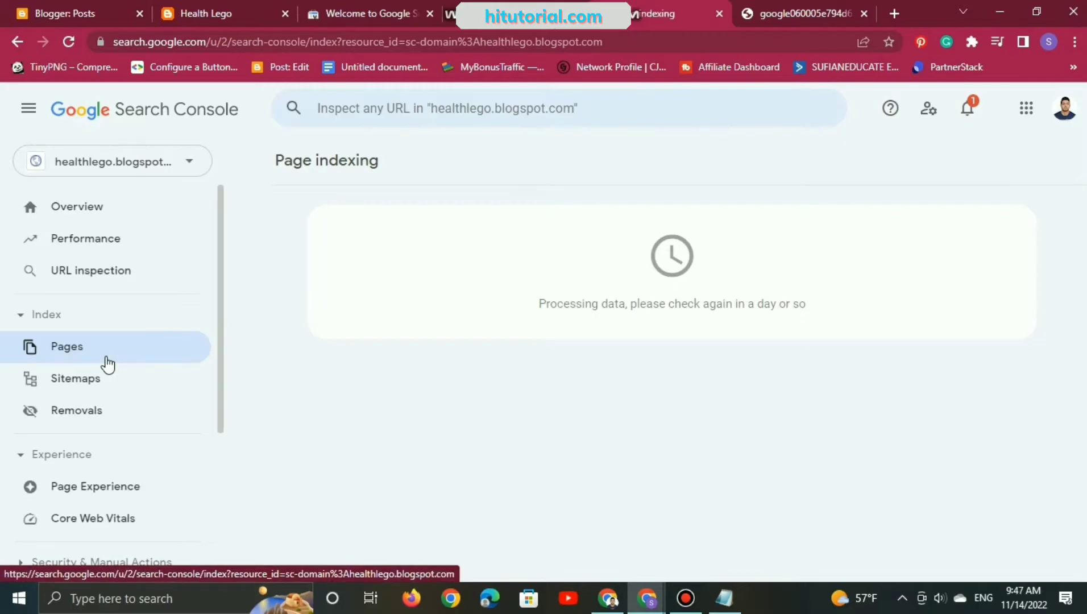
pyautogui.click(477, 116)
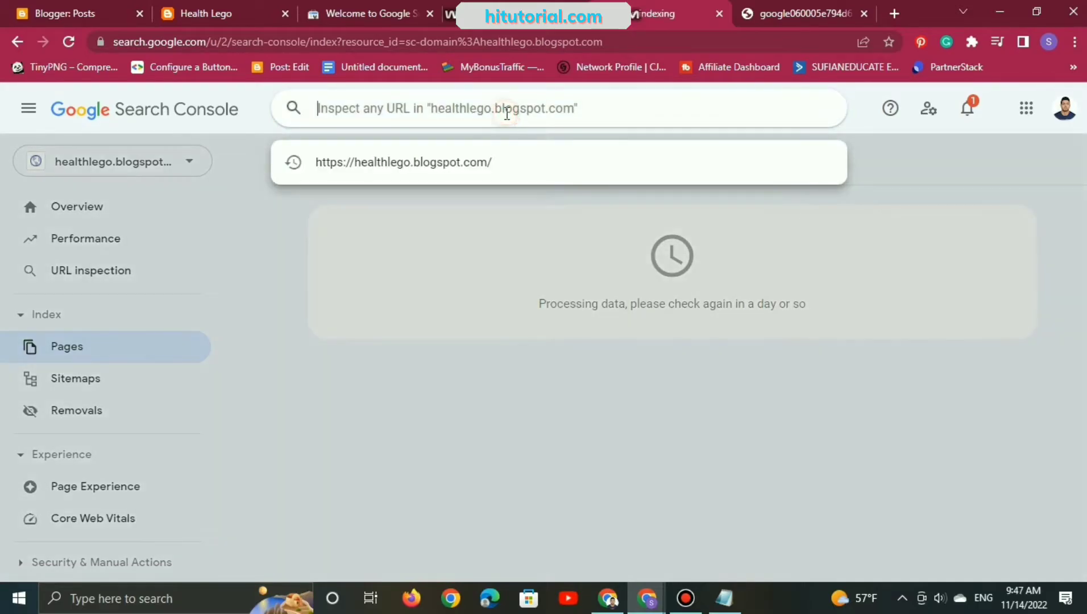
pyautogui.click(442, 180)
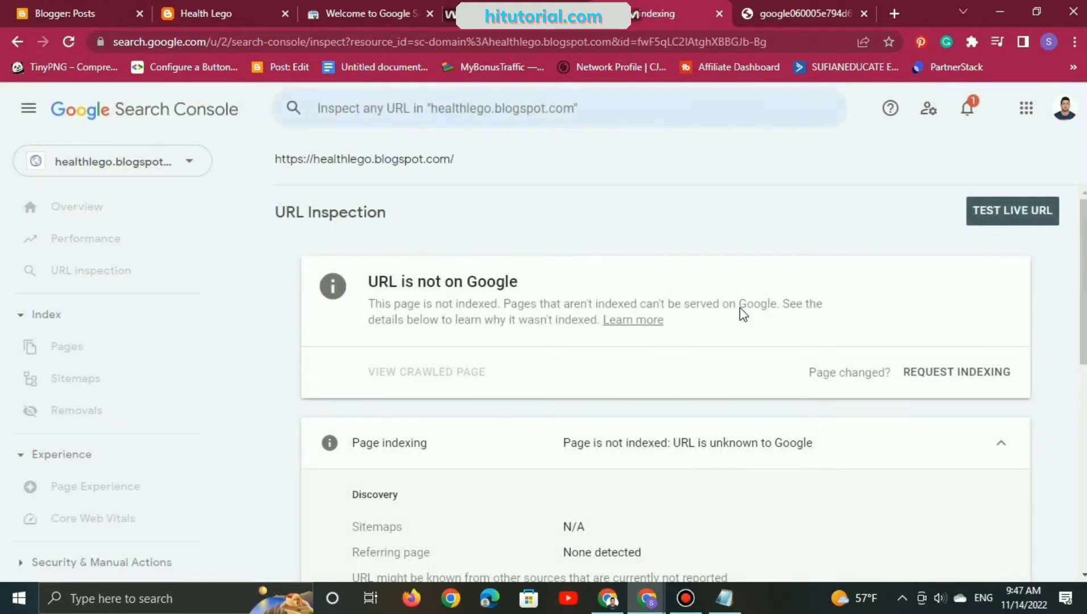
pyautogui.click(997, 214)
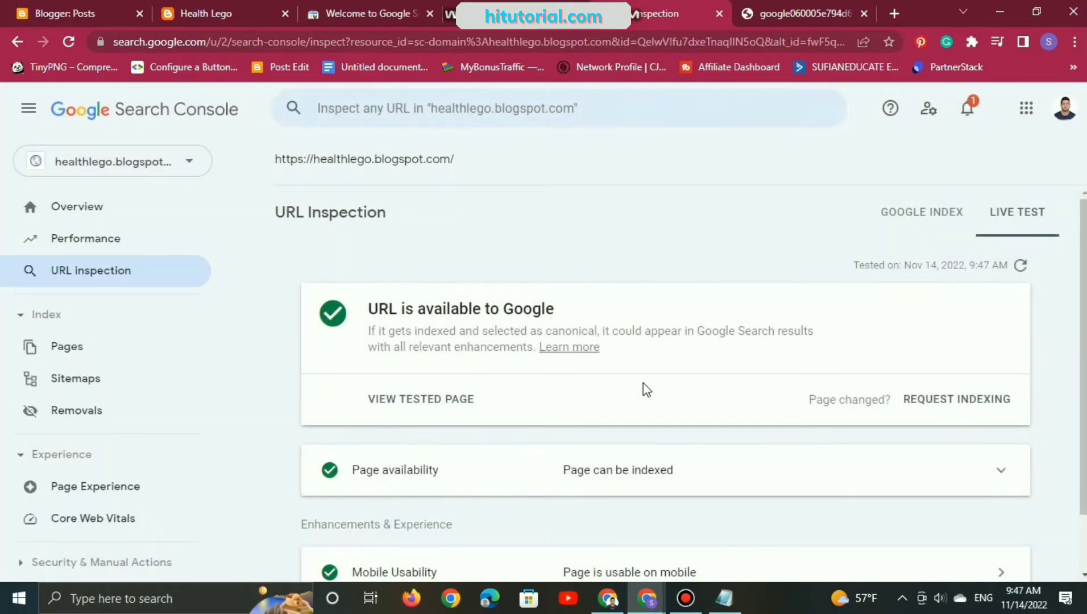
# Step: Expand the Page availability section of the live test and read its crawl and indexing details
pyautogui.scroll(-2, 643, 383)
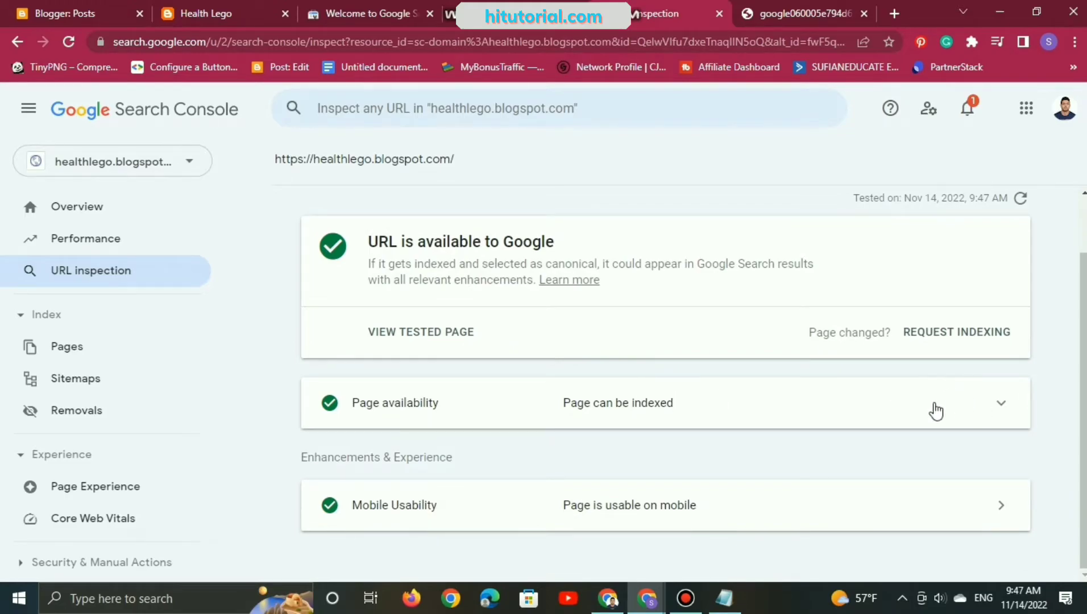
pyautogui.click(990, 416)
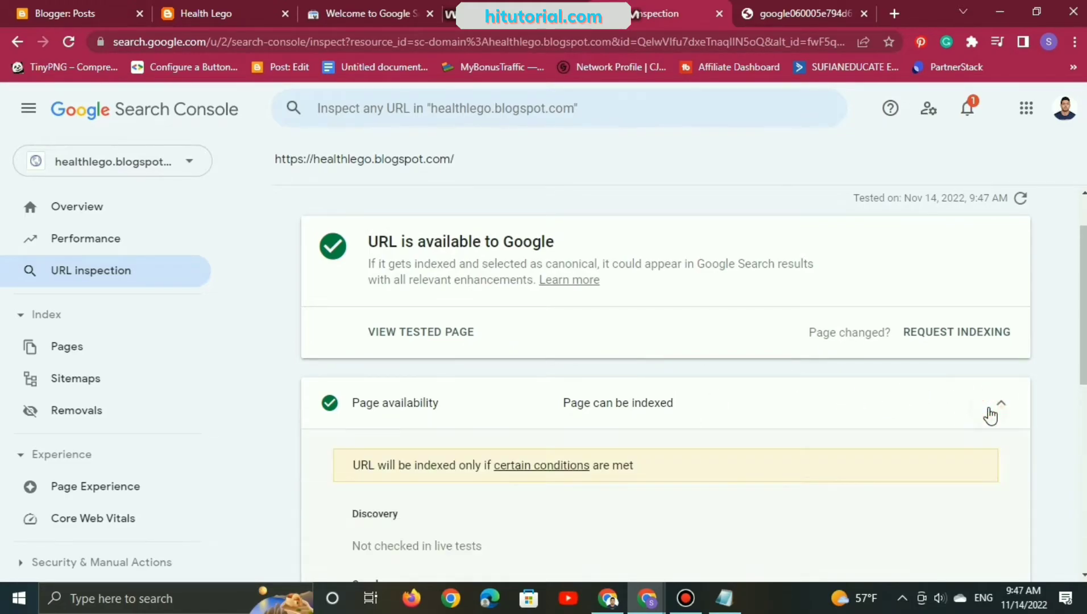
pyautogui.scroll(-2, 900, 414)
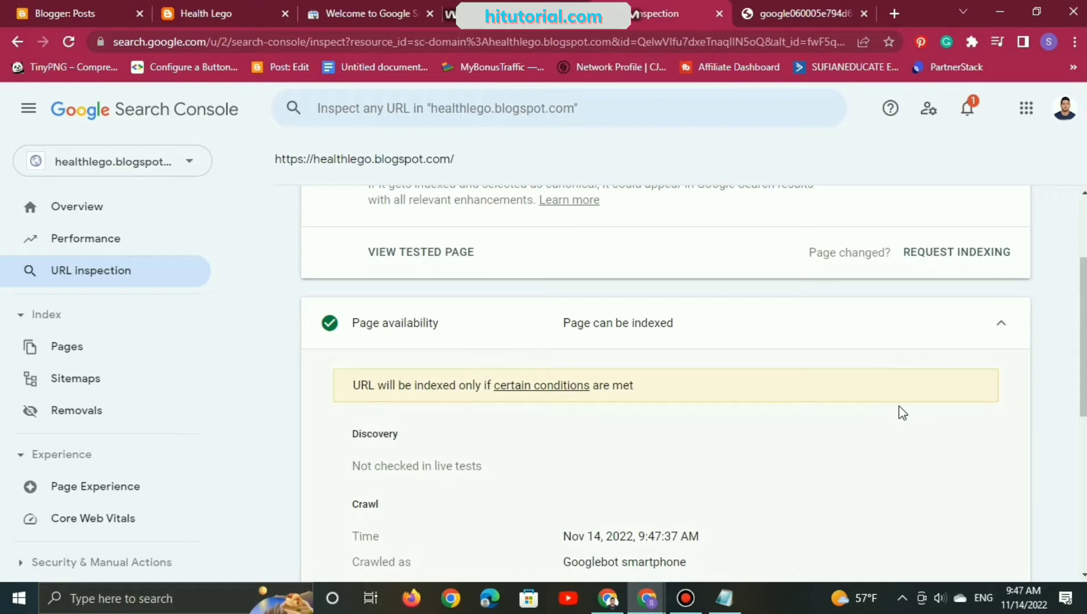
pyautogui.scroll(-1, 899, 406)
pyautogui.scroll(-1, 899, 406)
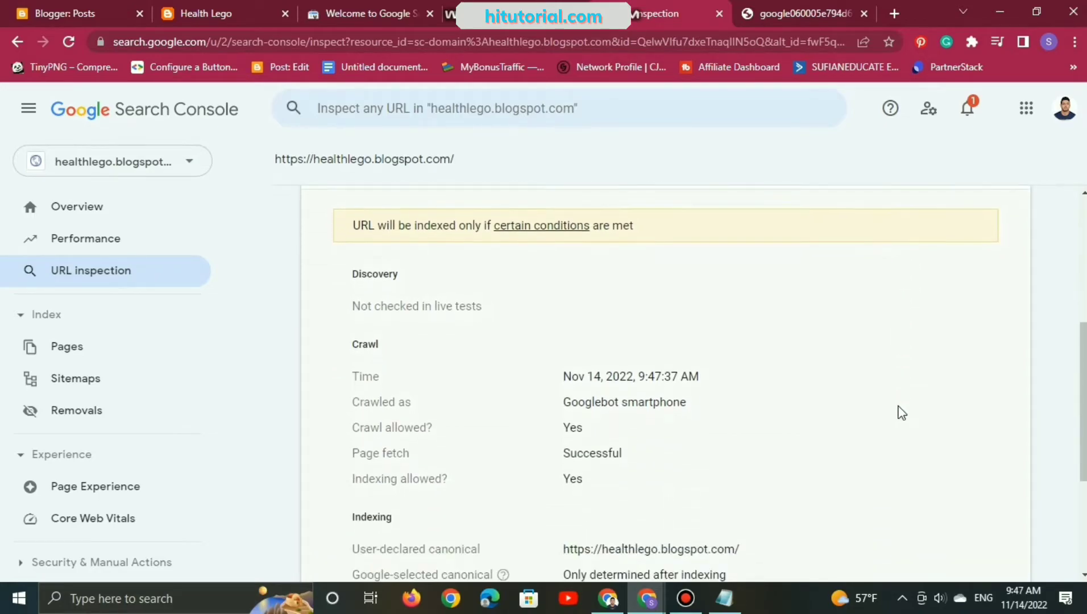
pyautogui.scroll(-2, 655, 434)
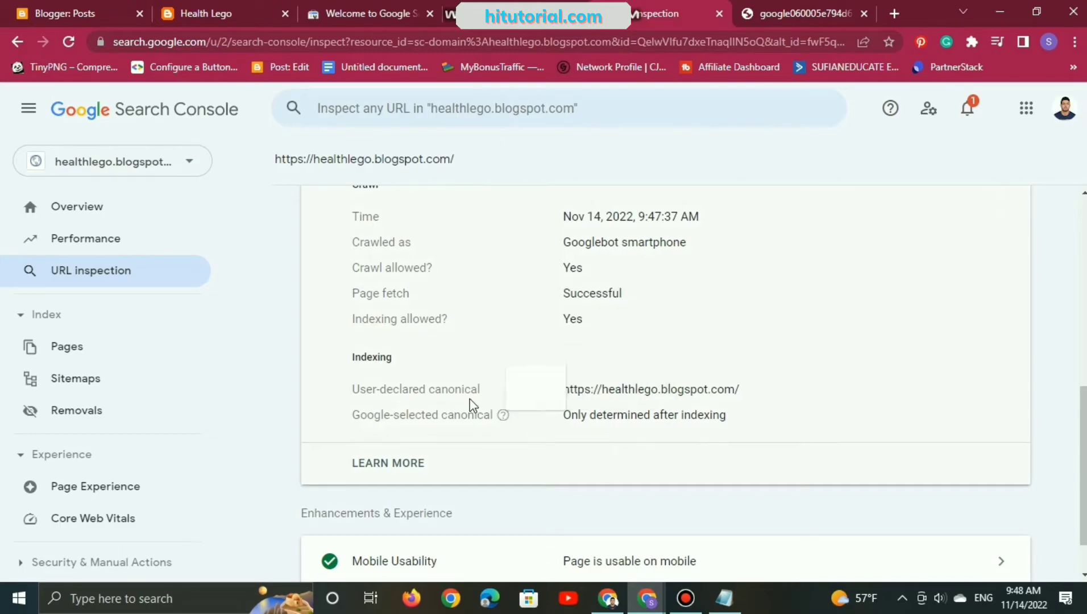
pyautogui.scroll(-1, 614, 384)
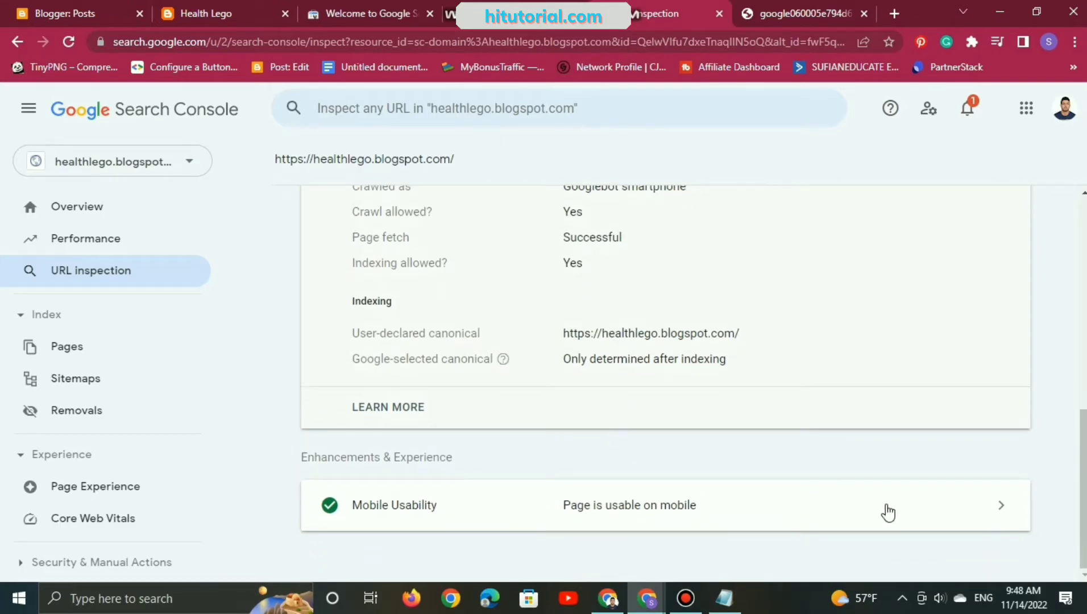
# Step: Open the Mobile Usability details of the live test, look them over and return to the URL inspection
pyautogui.click(959, 509)
pyautogui.scroll(-1, 740, 474)
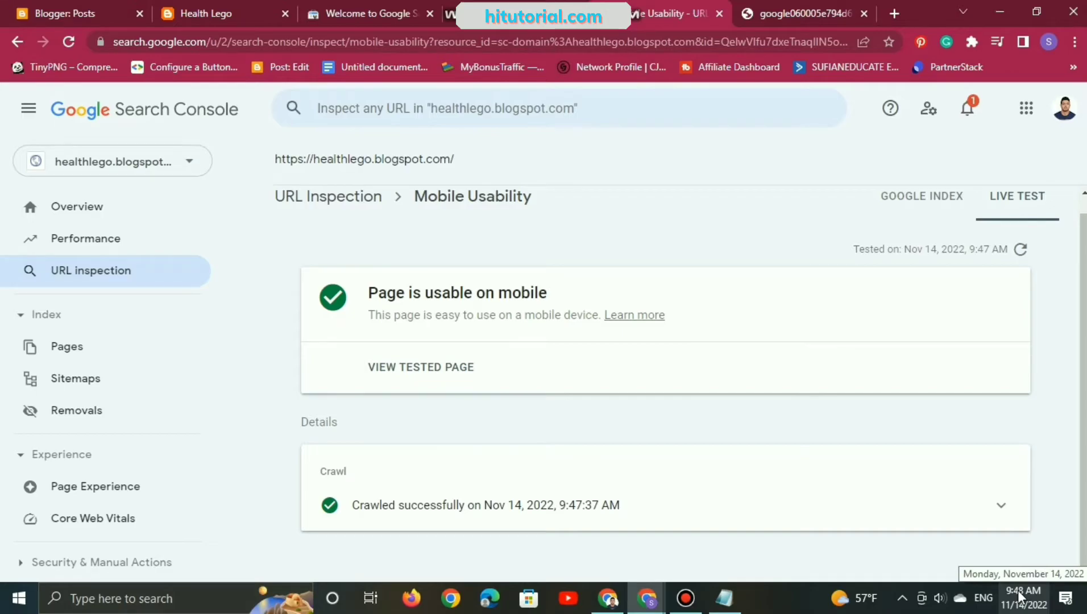
pyautogui.scroll(1, 1005, 547)
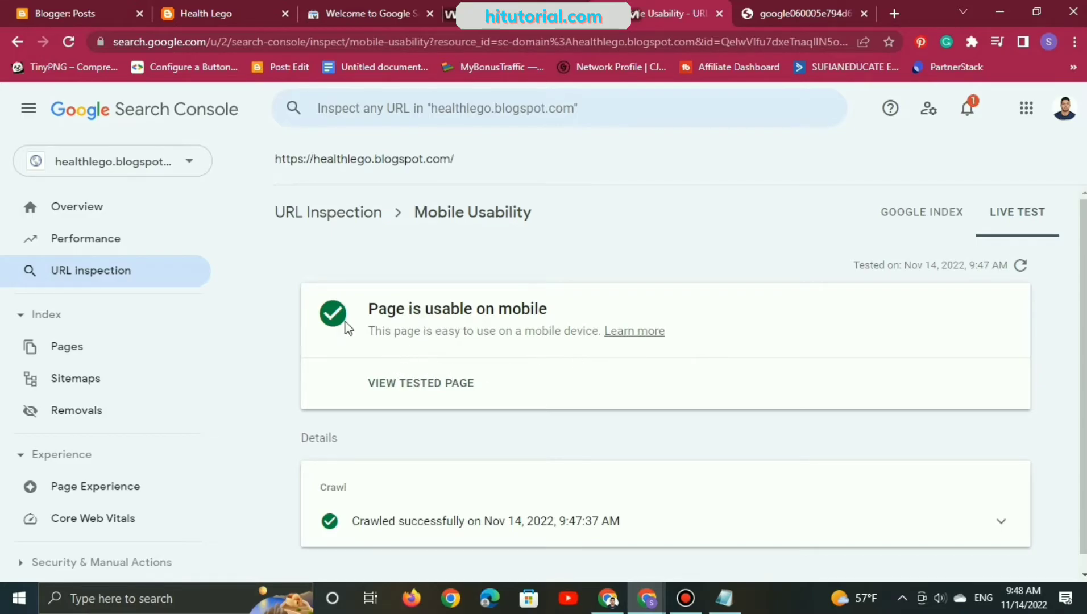
pyautogui.click(15, 41)
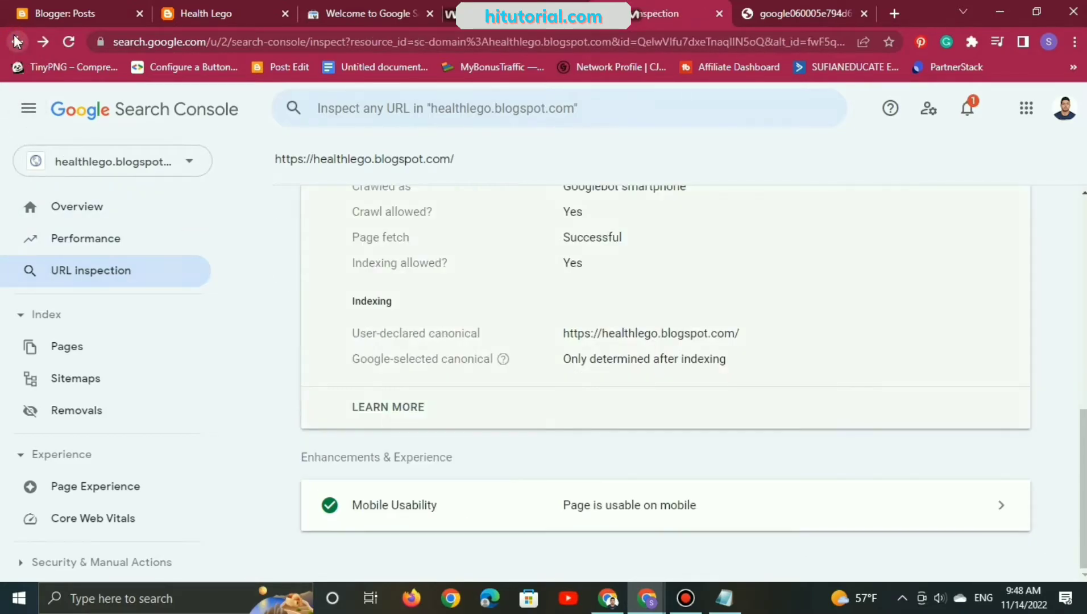
pyautogui.scroll(7, 448, 281)
pyautogui.click(920, 399)
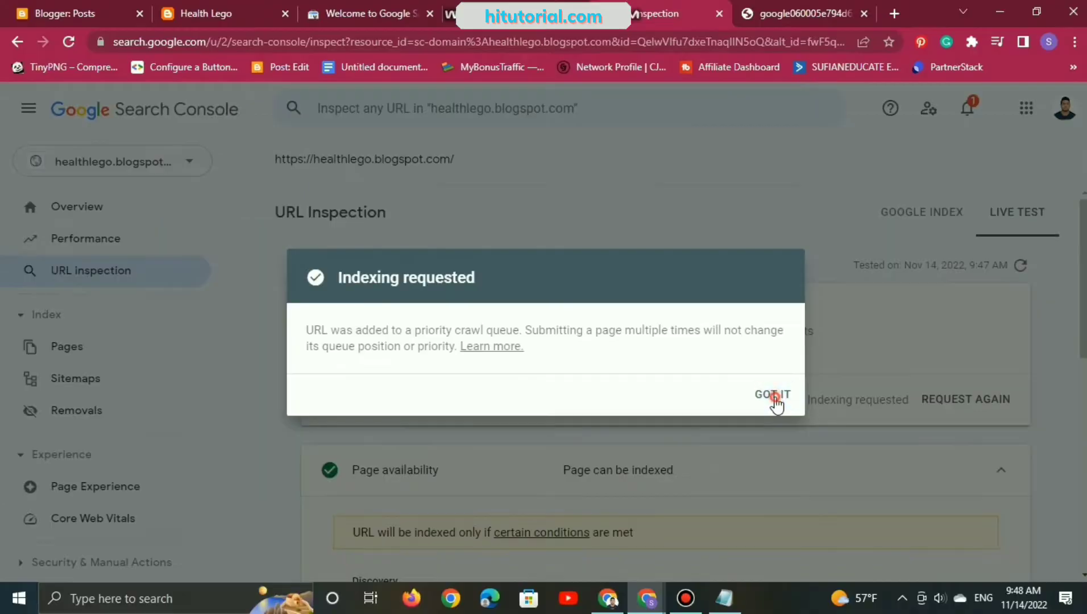
pyautogui.click(887, 437)
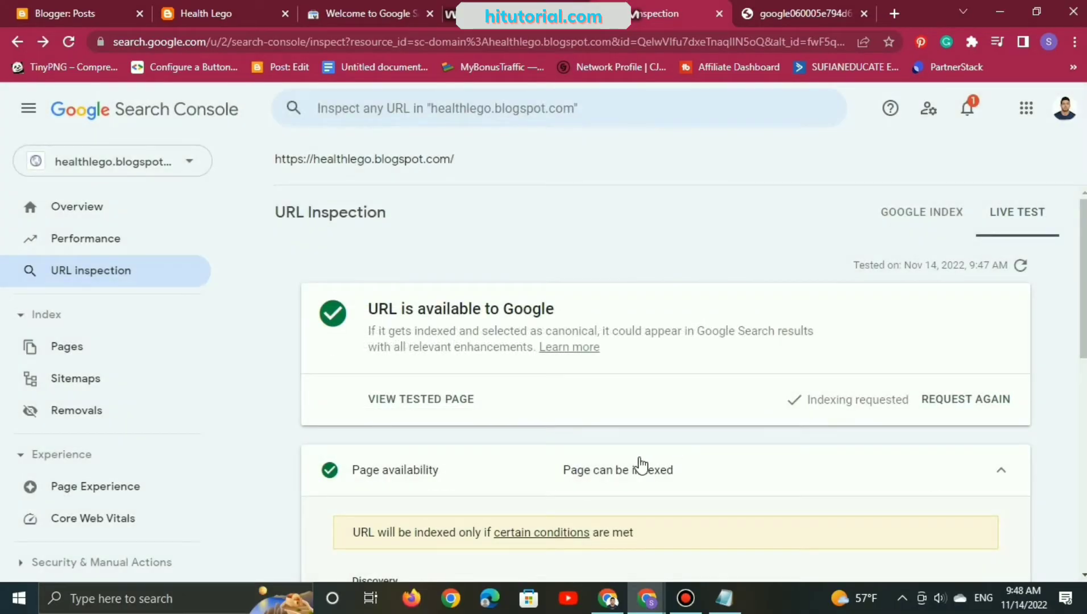
pyautogui.scroll(-4, 642, 465)
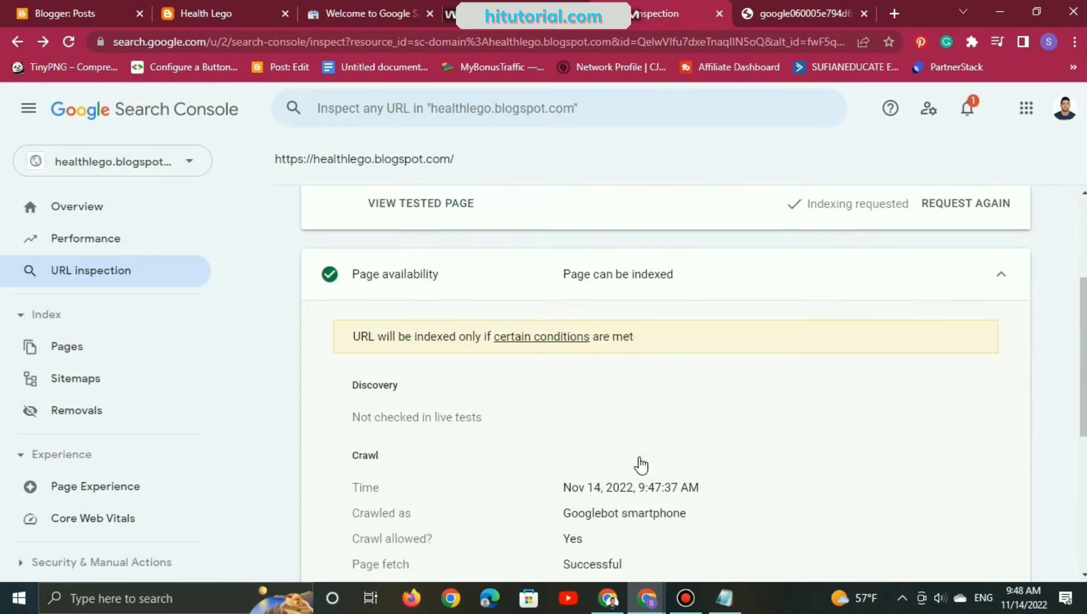
pyautogui.scroll(4, 646, 463)
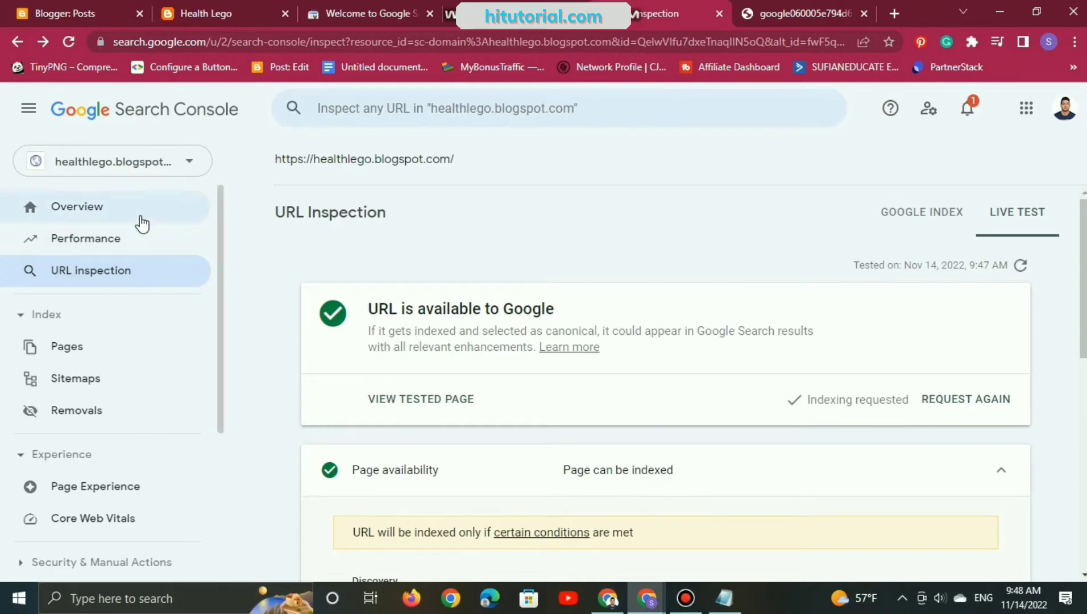
# Step: Open the Performance report, switch to Blogger and look over the Health Lego blog's Stats page
pyautogui.click(97, 237)
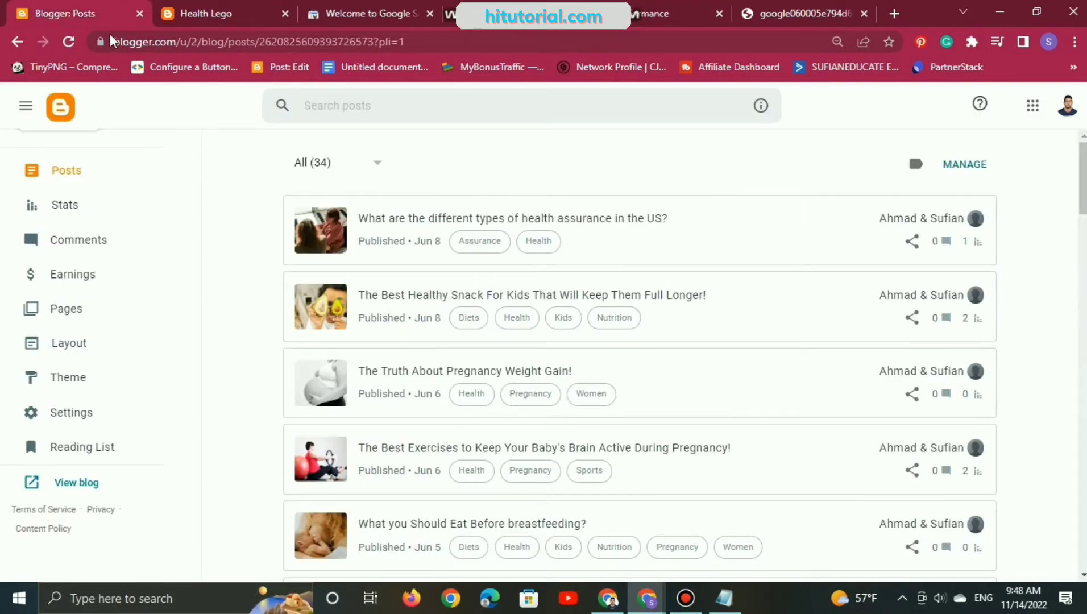
pyautogui.click(100, 205)
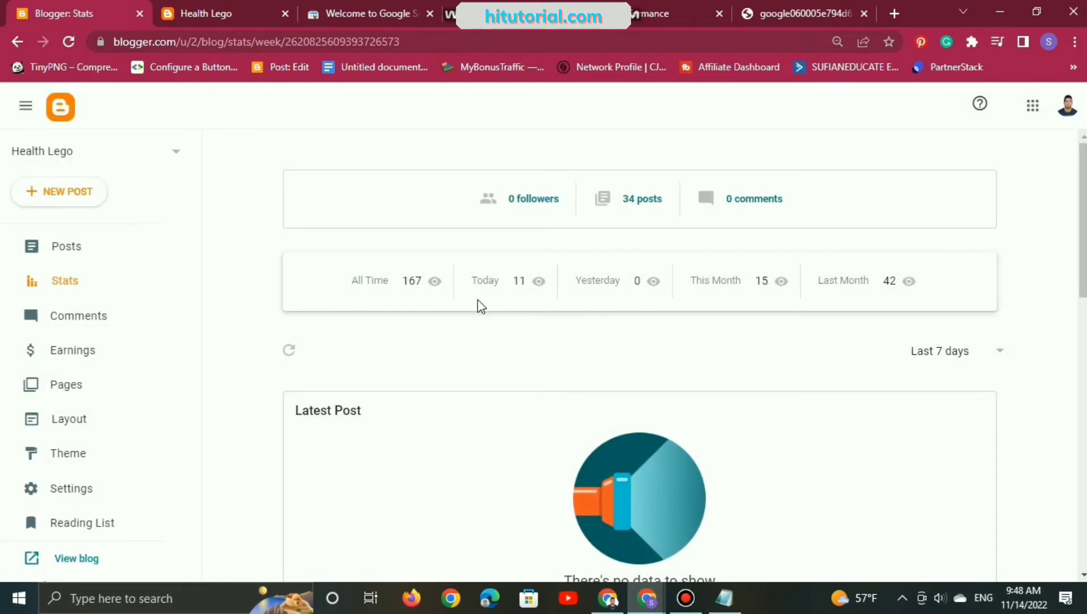
pyautogui.scroll(-2, 491, 285)
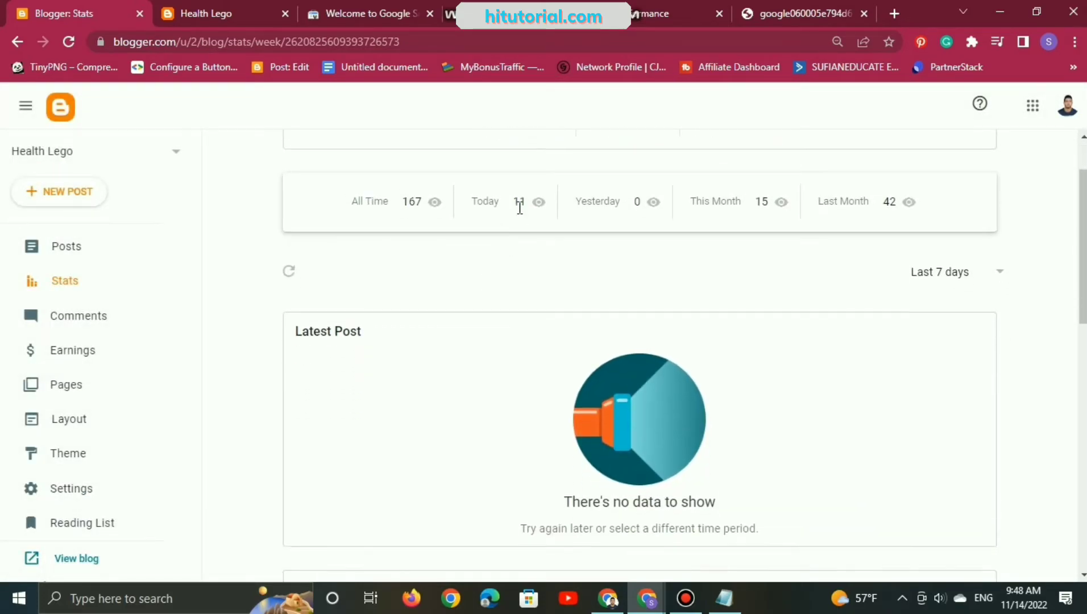
pyautogui.scroll(2, 519, 208)
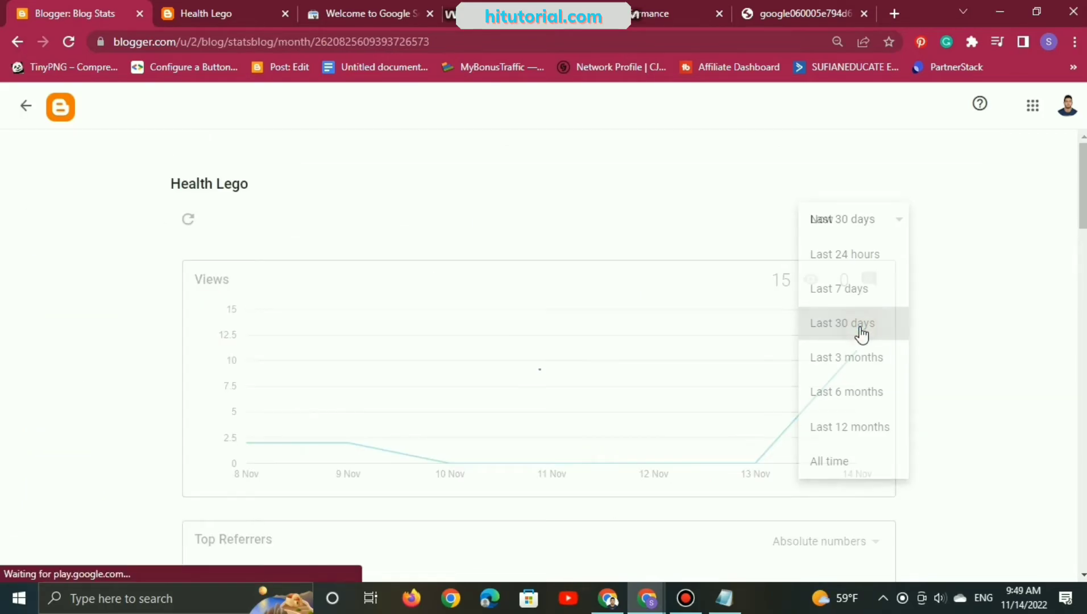
# Step: Open the blog's view statistics for the last 30 days and examine the views chart, top locations and referring URLs
pyautogui.click(794, 333)
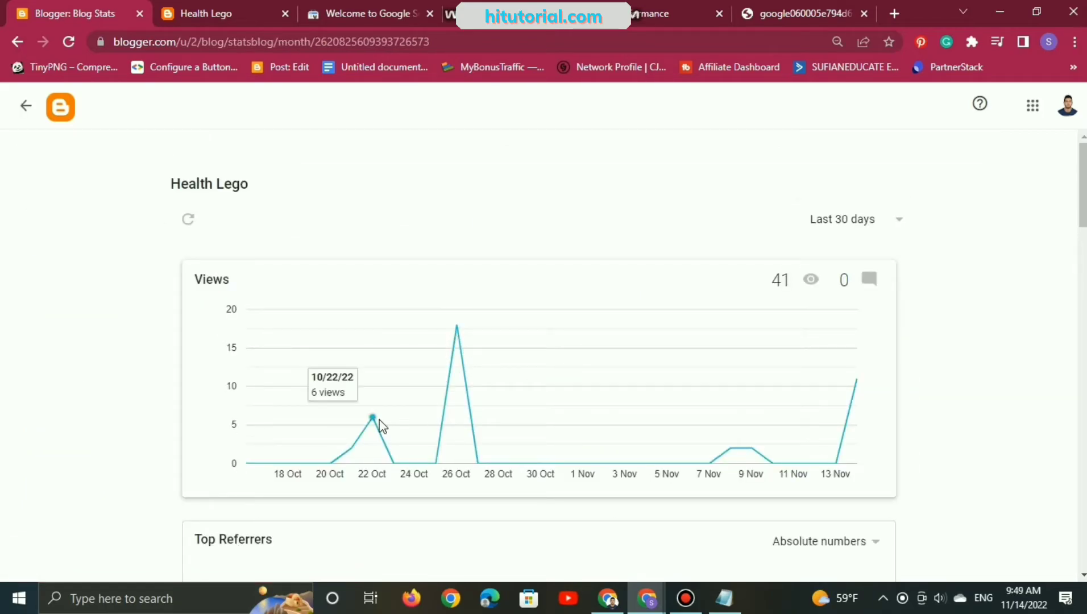
pyautogui.scroll(-7, 385, 433)
pyautogui.scroll(-20, 382, 432)
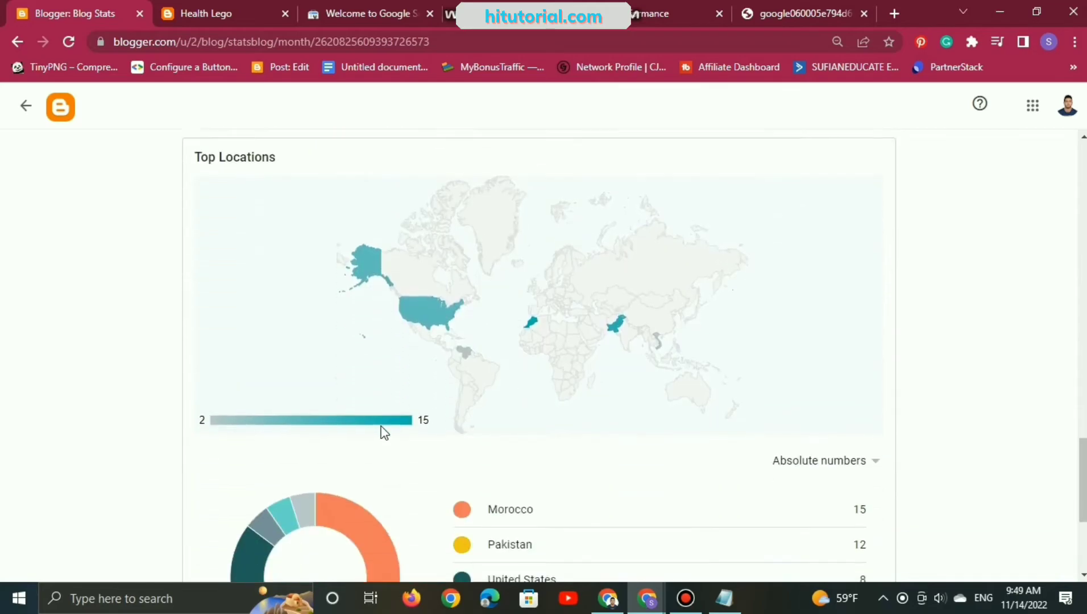
pyautogui.moveTo(463, 344)
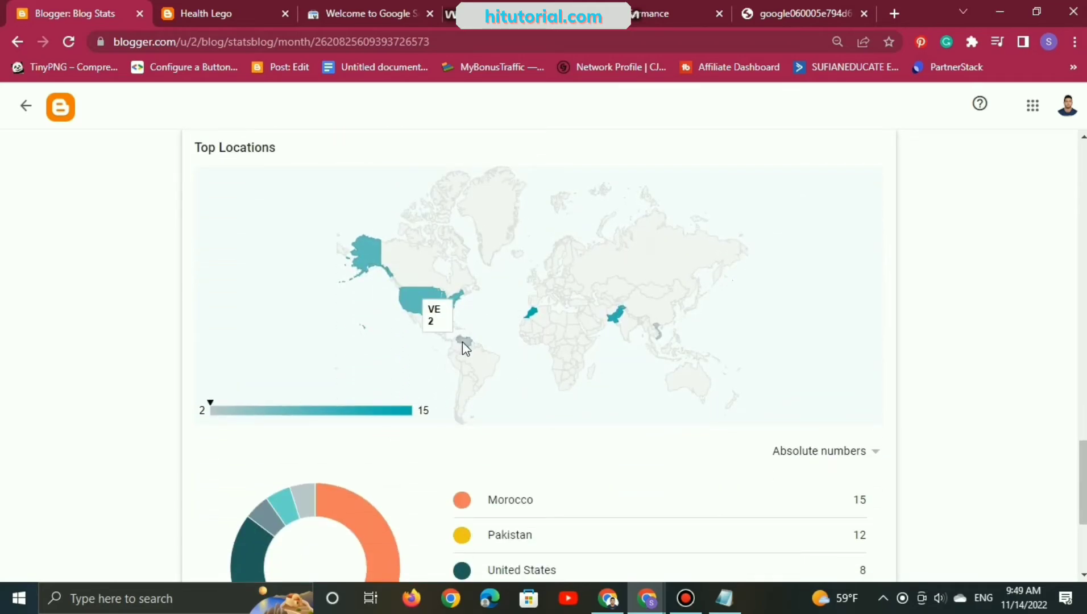
pyautogui.scroll(-3, 521, 415)
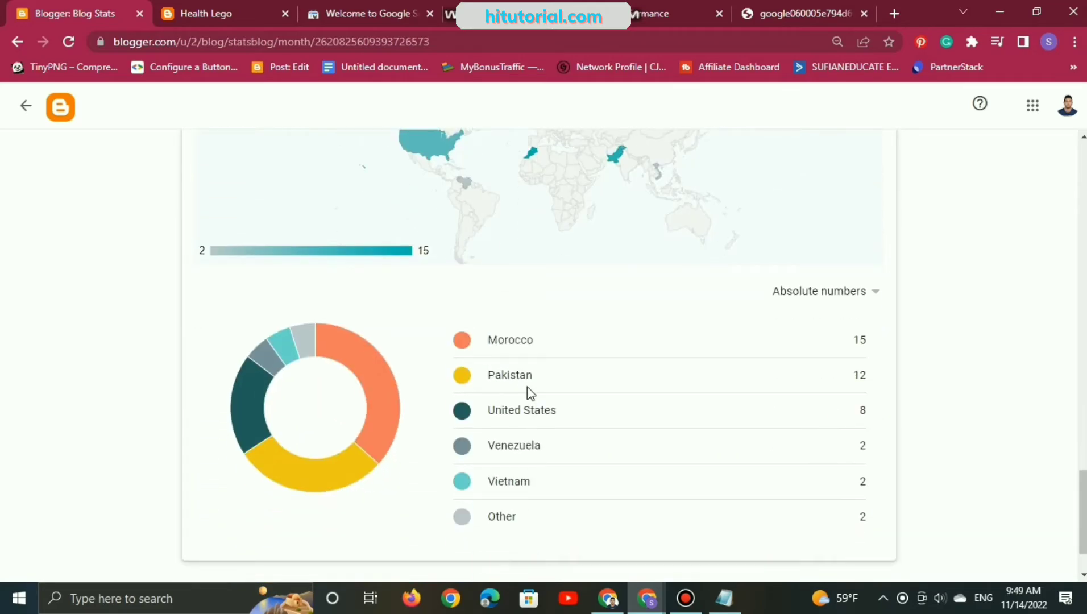
pyautogui.scroll(-2, 653, 514)
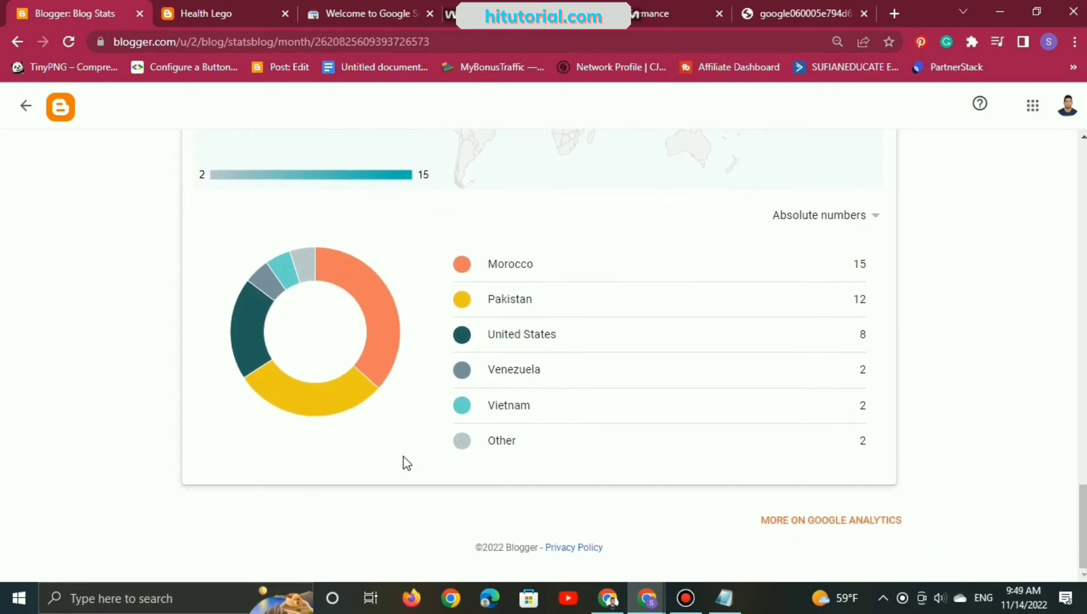
pyautogui.scroll(13, 406, 463)
pyautogui.scroll(19, 592, 453)
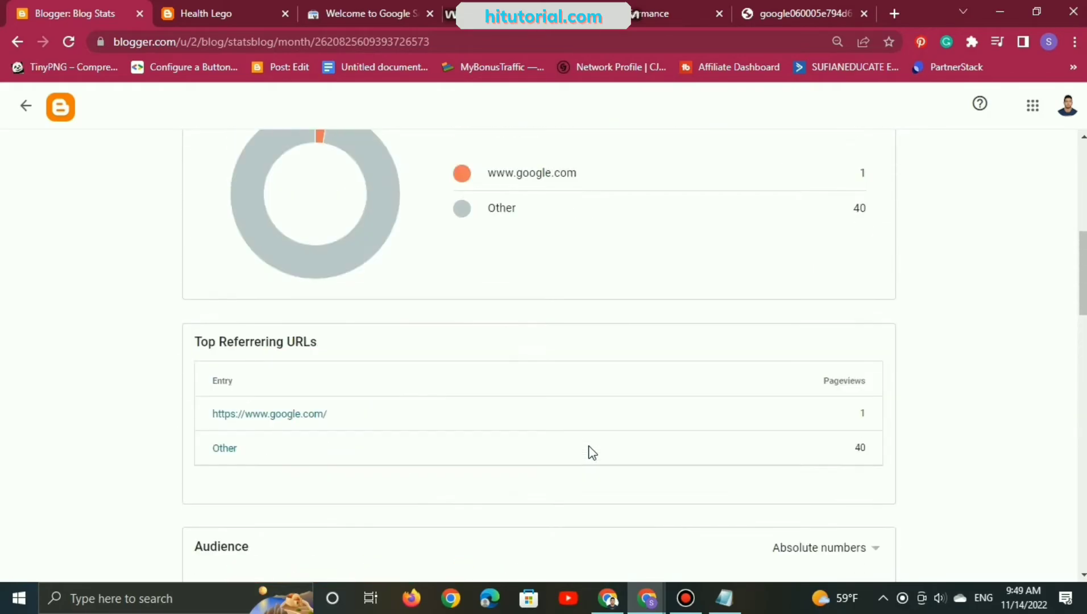
# Step: Review the Health Lego blog's views chart for the last 30 days once more
pyautogui.scroll(1, 590, 453)
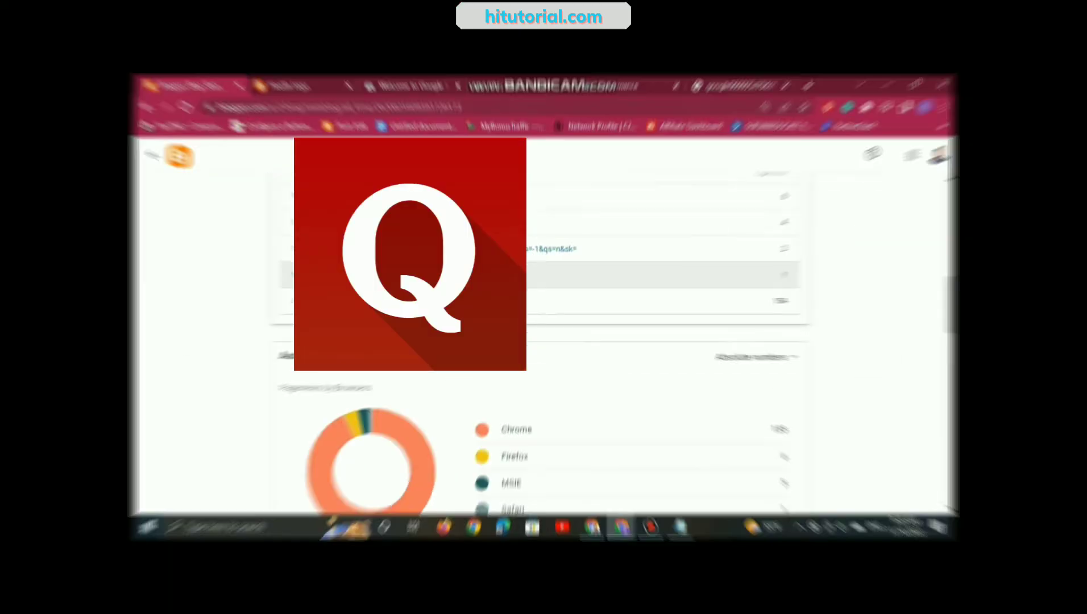
pyautogui.scroll(-10, 379, 298)
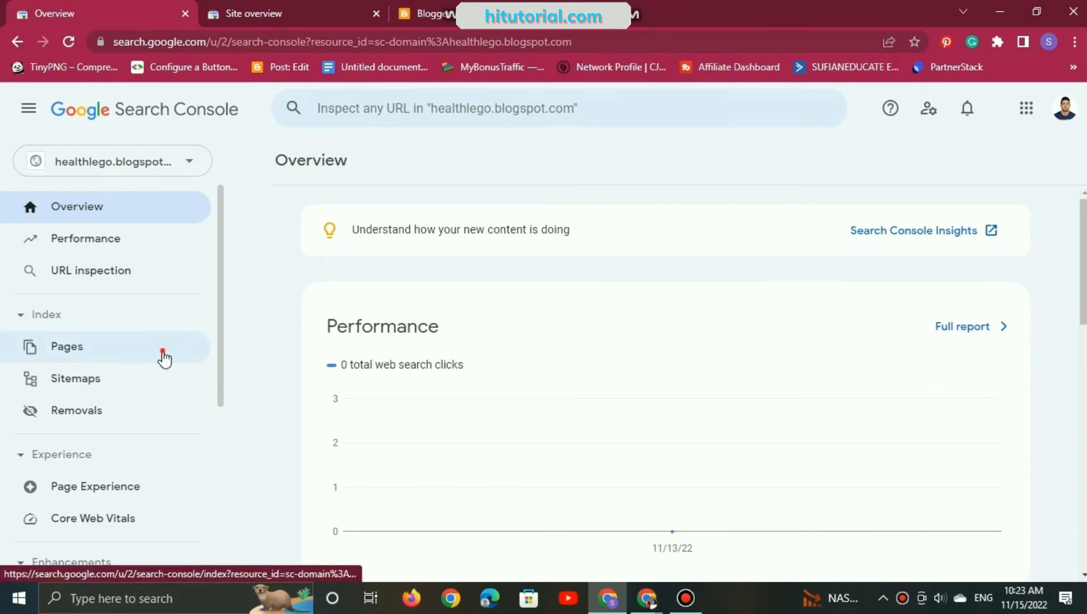
# Step: Switch to Search Console and check the Page indexing report for healthlego.blogspot.com
pyautogui.click(165, 358)
pyautogui.scroll(-3, 165, 370)
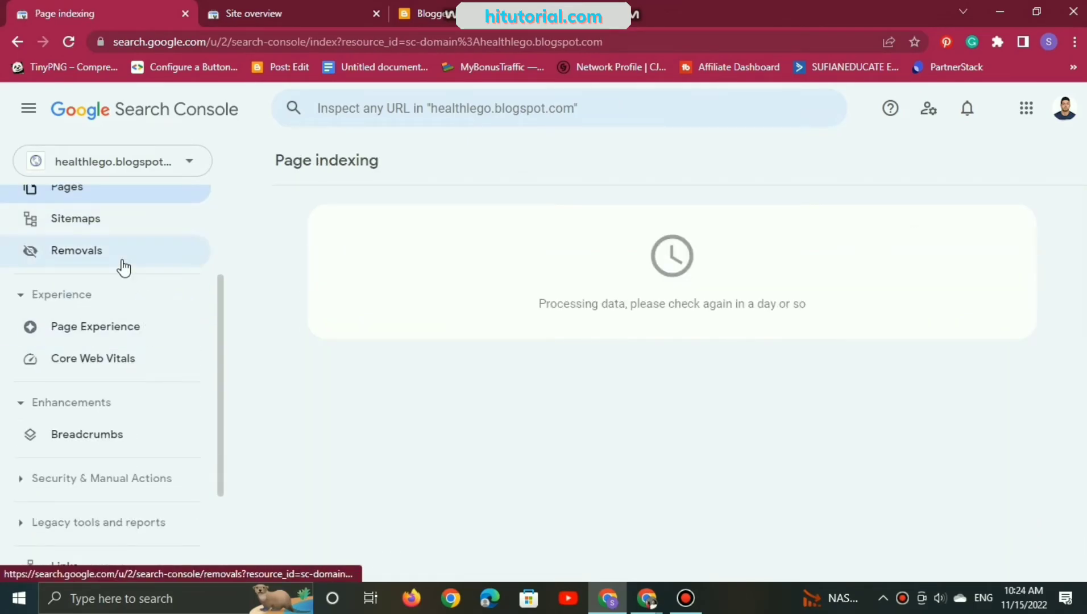
pyautogui.scroll(-2, 123, 266)
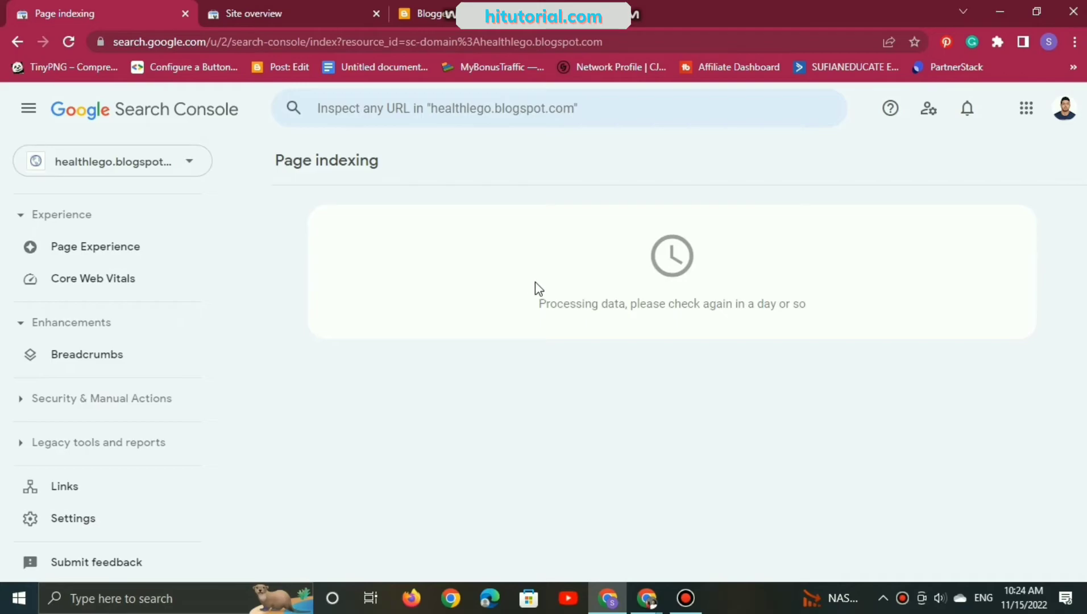
# Step: Open the Breadcrumbs enhancement report and examine its valid items and example URLs
pyautogui.click(138, 361)
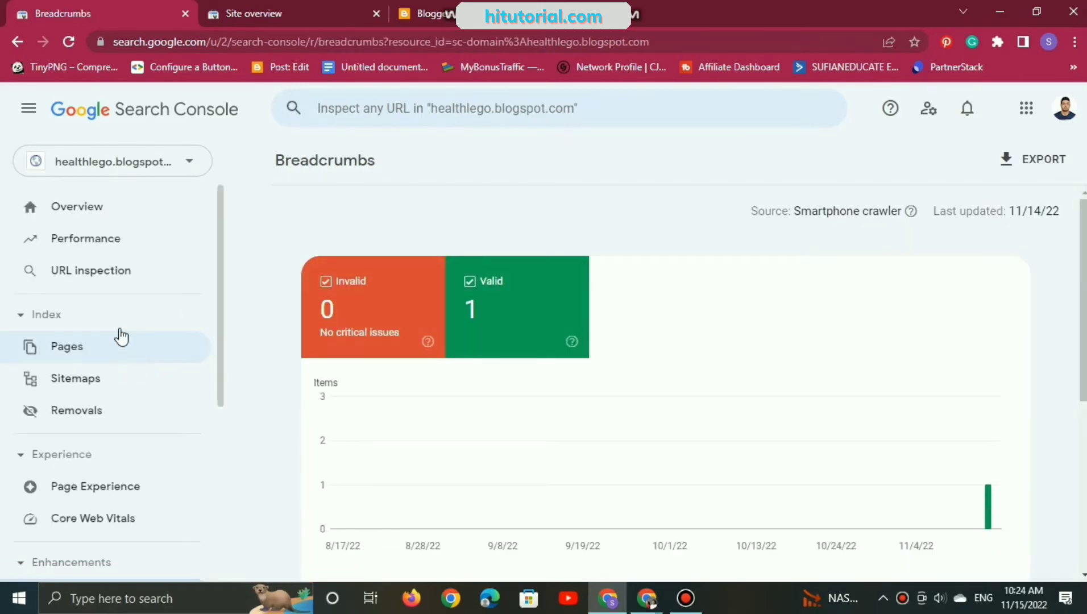
pyautogui.scroll(-5, 522, 331)
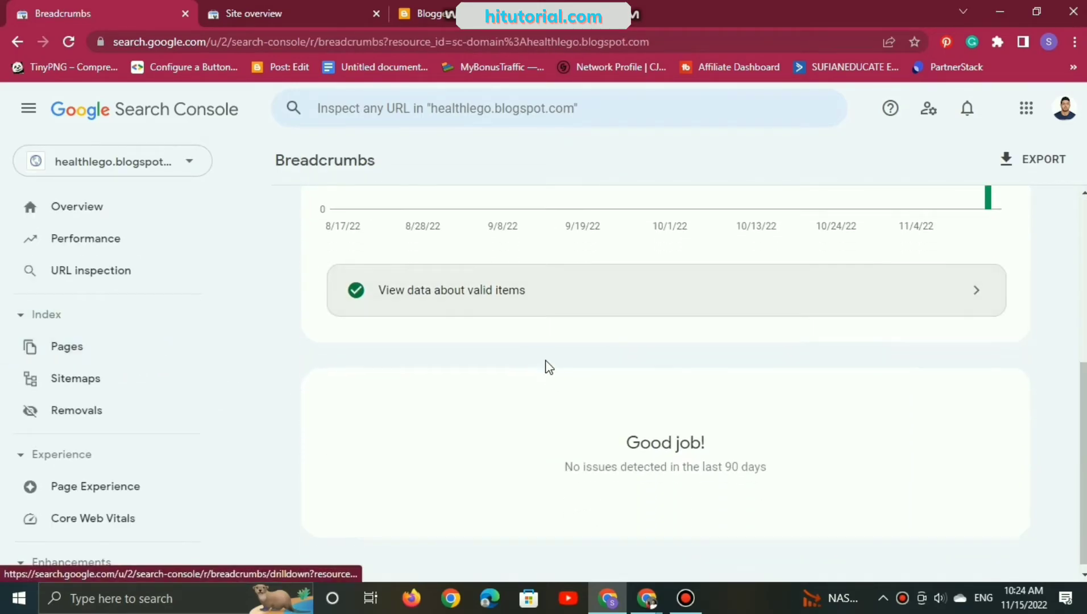
pyautogui.click(854, 311)
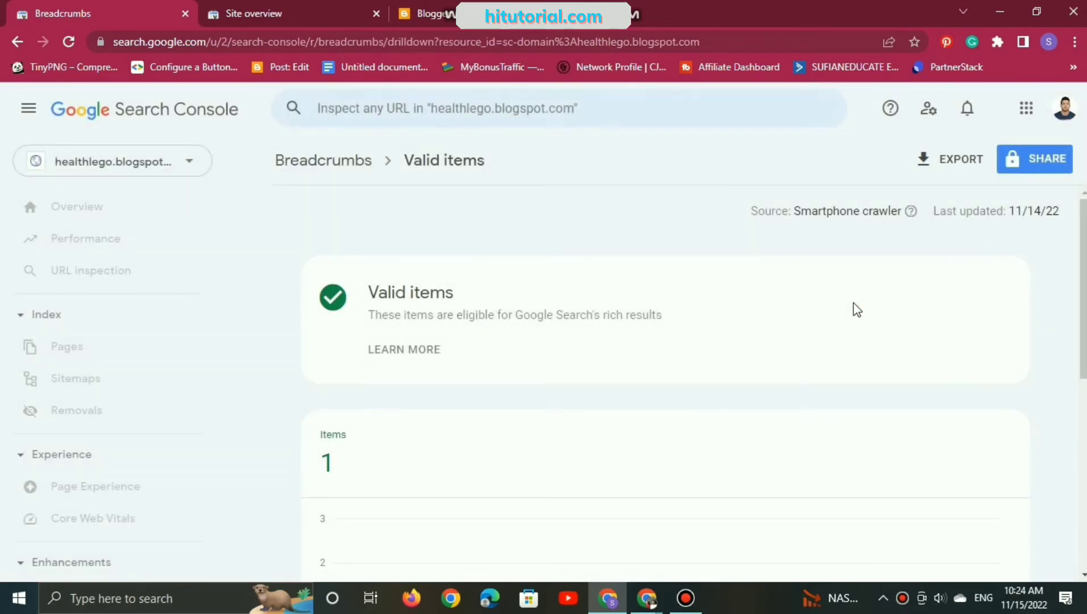
pyautogui.scroll(-7, 630, 347)
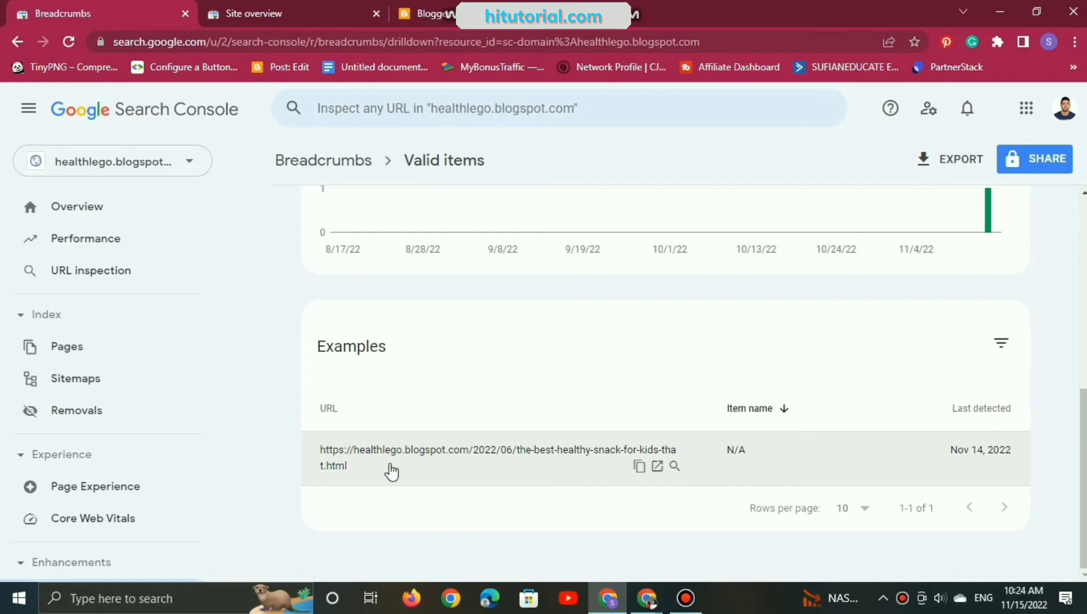
pyautogui.scroll(7, 418, 310)
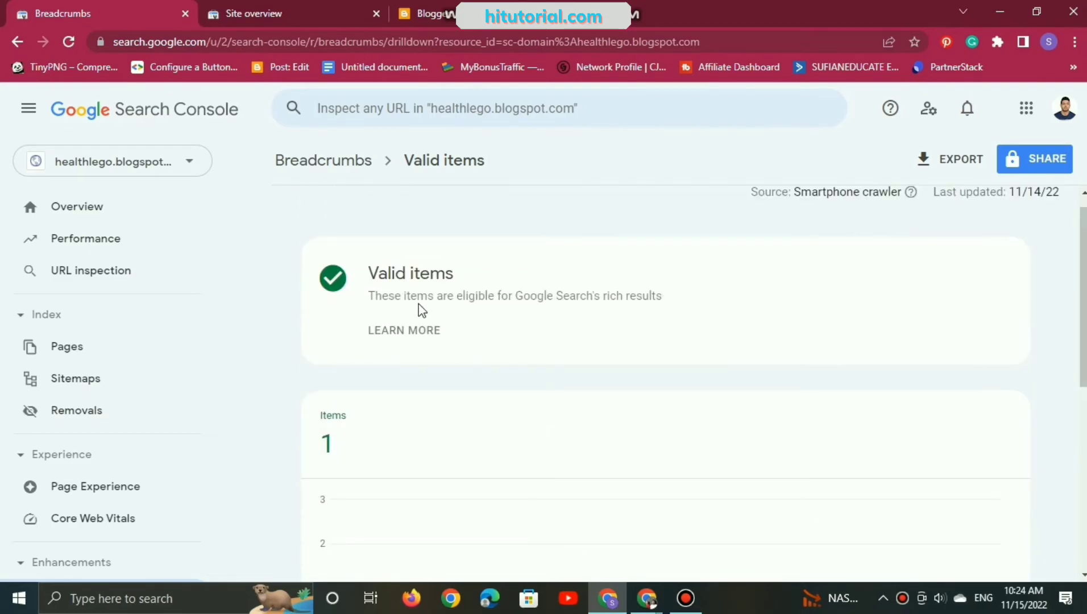
pyautogui.scroll(-7, 685, 346)
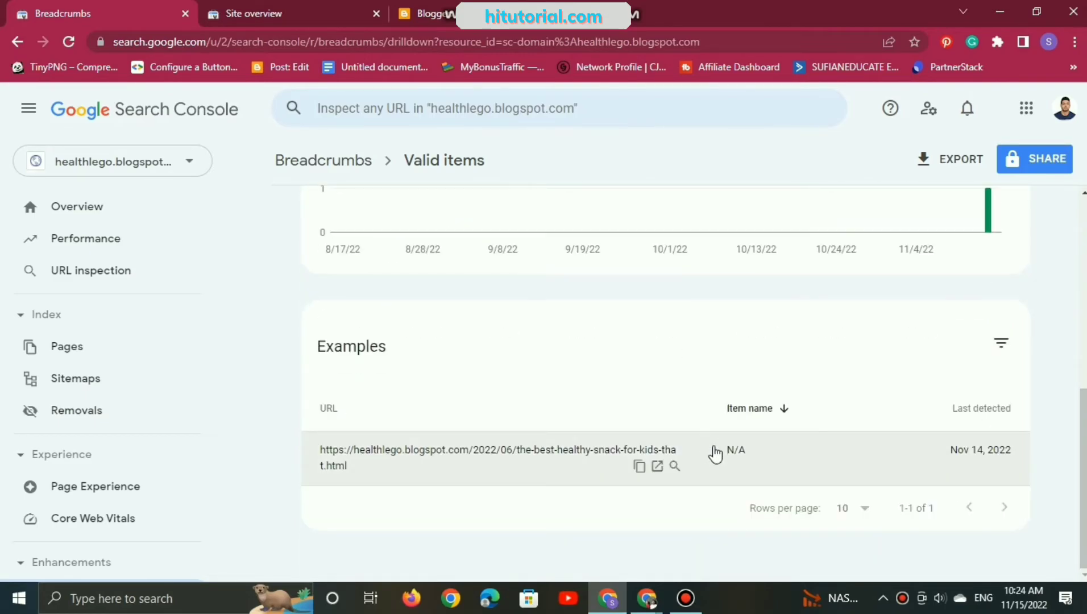
# Step: Inspect the healthy-snack-for-kids post URL from the valid breadcrumb examples and look over its crawl and detected item details
pyautogui.click(674, 467)
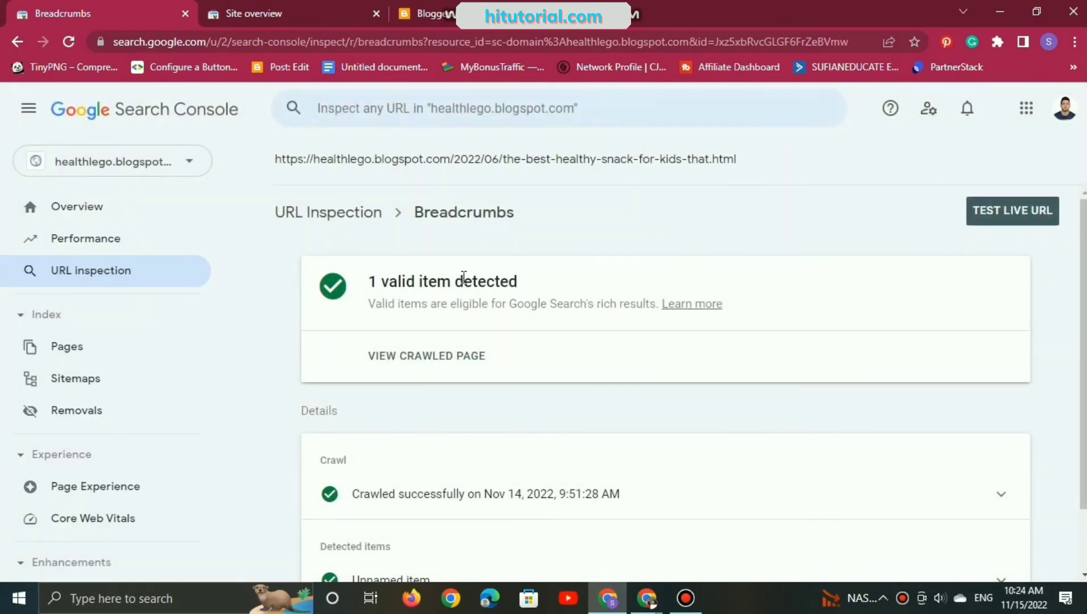
pyautogui.scroll(-2, 502, 388)
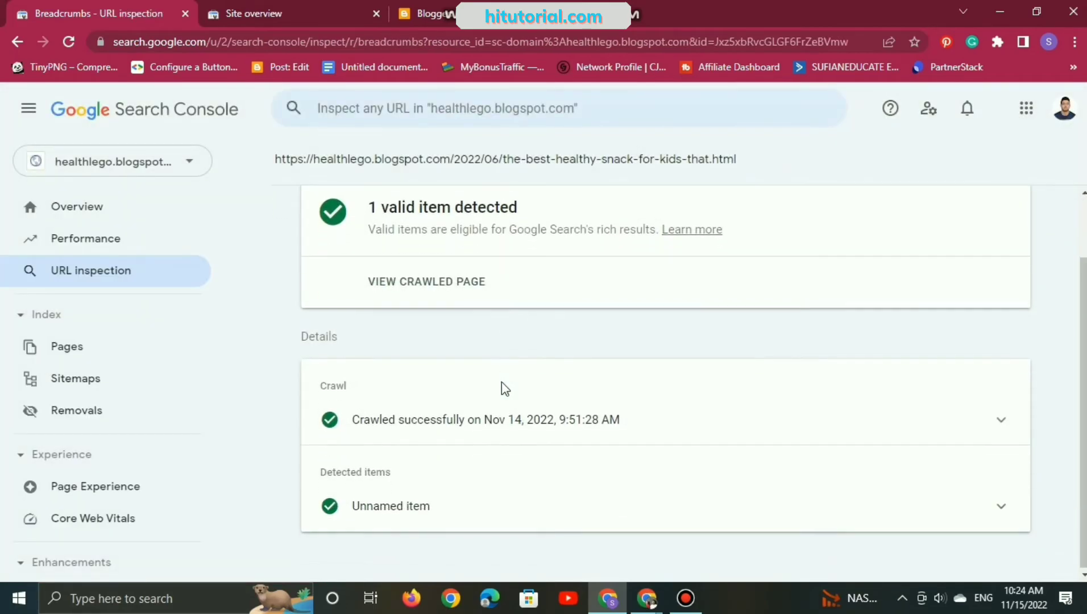
pyautogui.scroll(2, 503, 388)
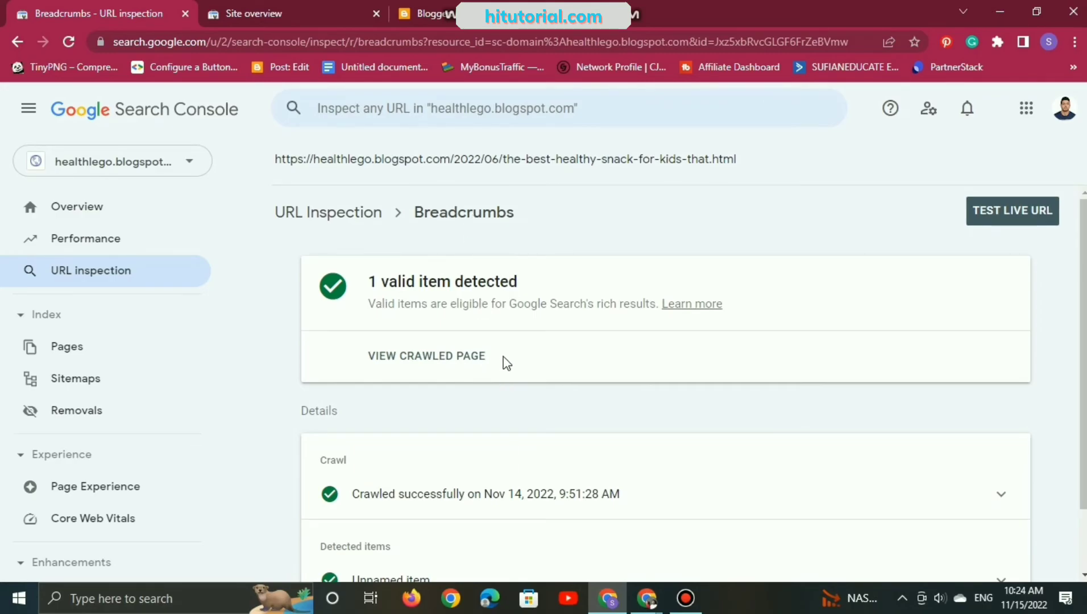
pyautogui.scroll(-2, 506, 363)
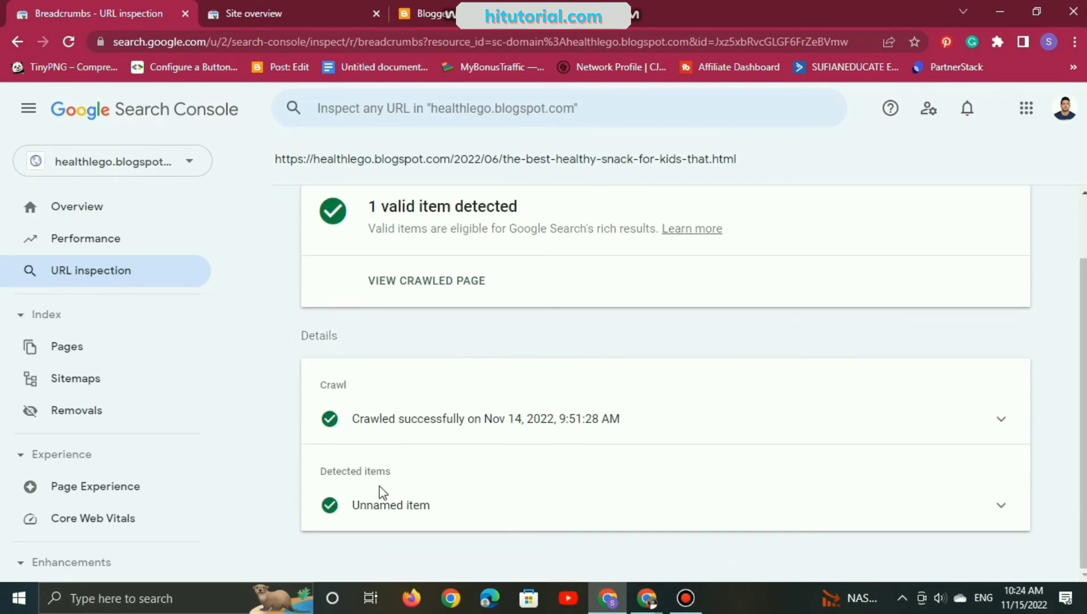
# Step: Set the Performance report's date range to the most recent date (November 14, 2022) and look over the report
pyautogui.click(100, 250)
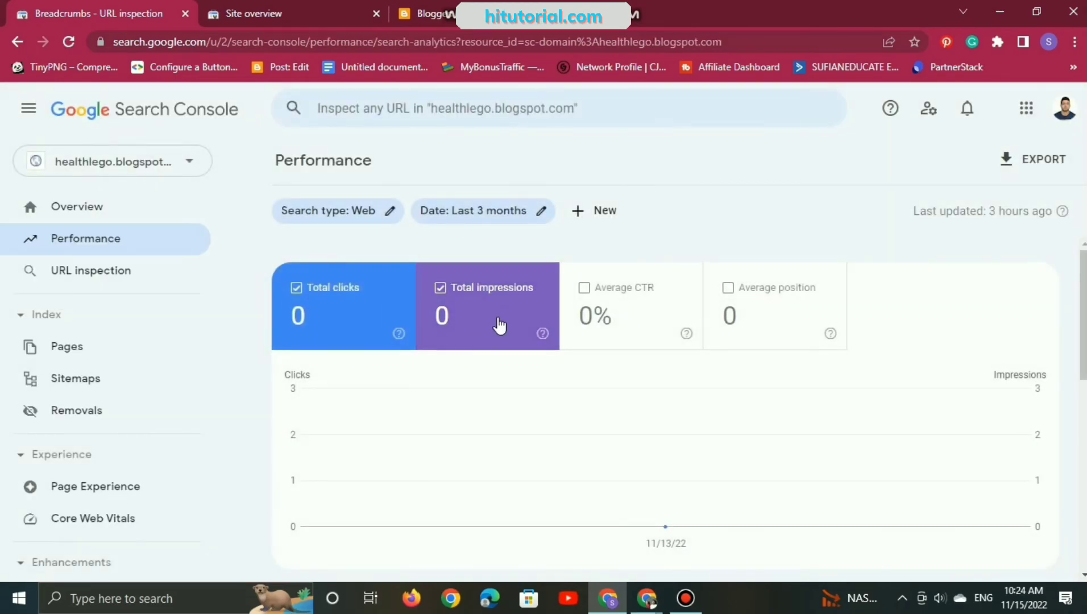
pyautogui.click(537, 219)
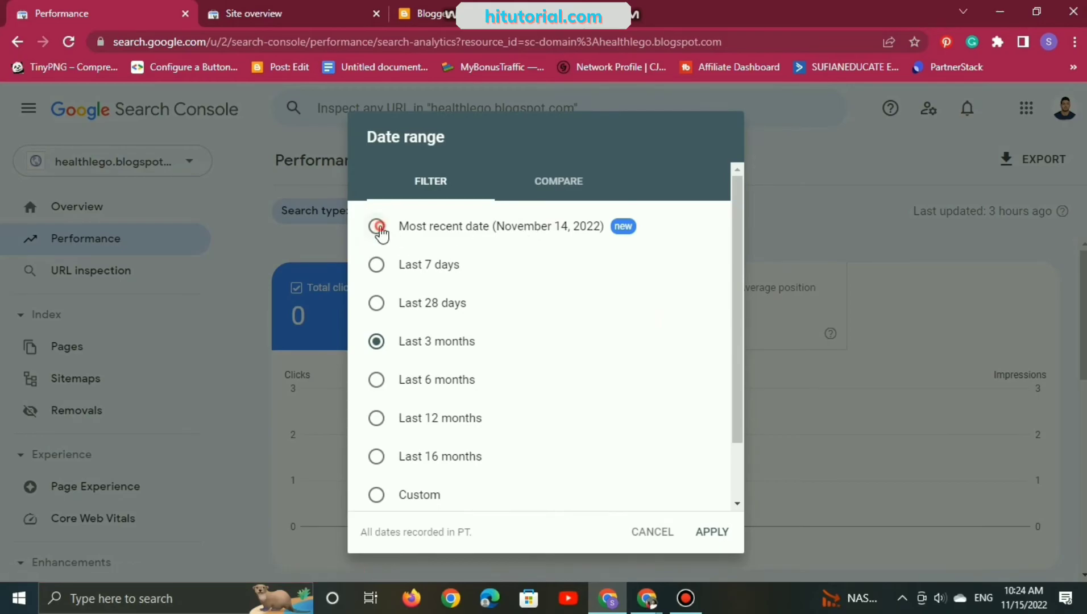
pyautogui.click(712, 532)
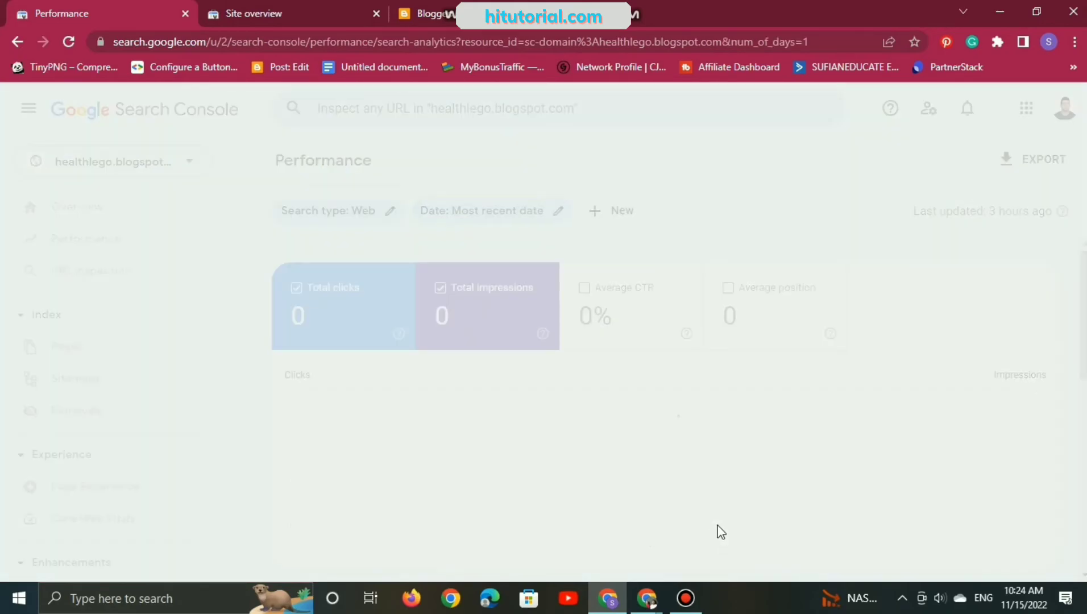
pyautogui.scroll(-5, 443, 363)
pyautogui.scroll(-3, 443, 362)
pyautogui.scroll(8, 554, 284)
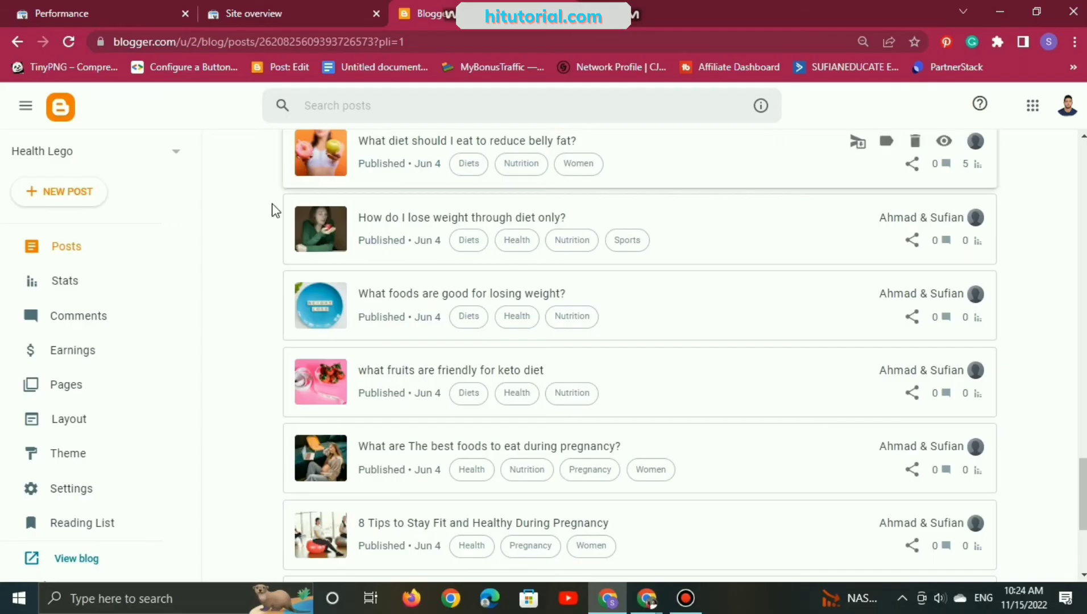
# Step: Switch to Blogger, read the Health Lego blog's Earnings page and open AdSense from its site issue notice
pyautogui.scroll(3, 274, 209)
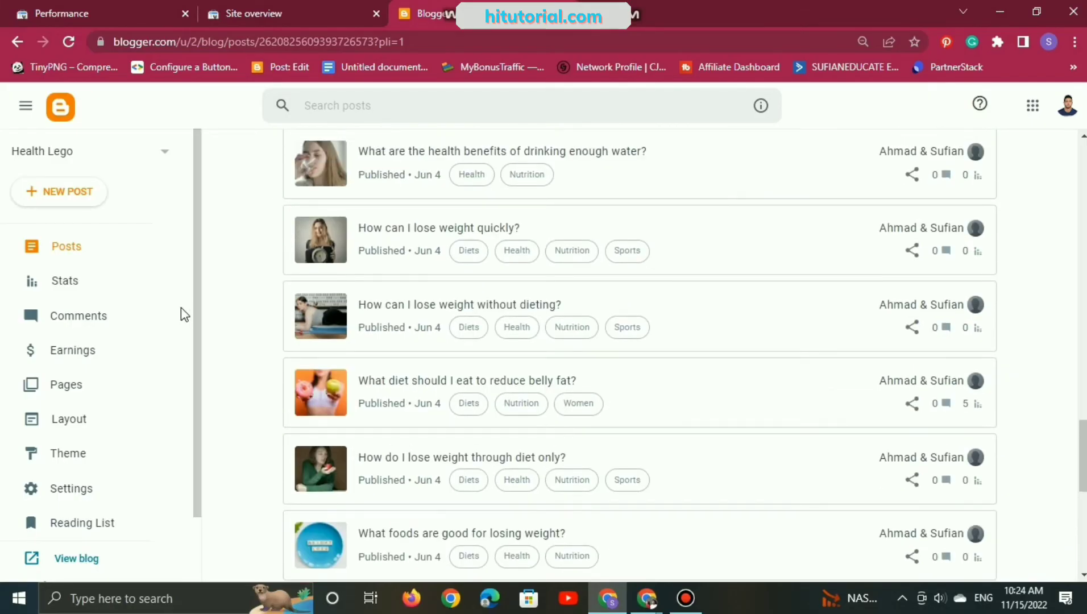
pyautogui.click(119, 353)
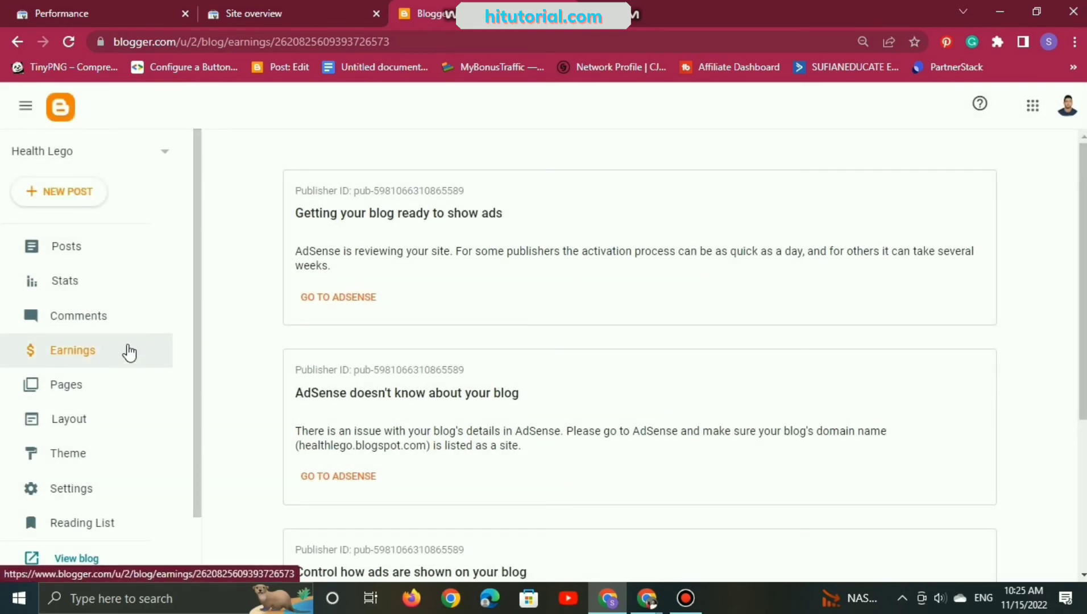
pyautogui.scroll(-4, 510, 251)
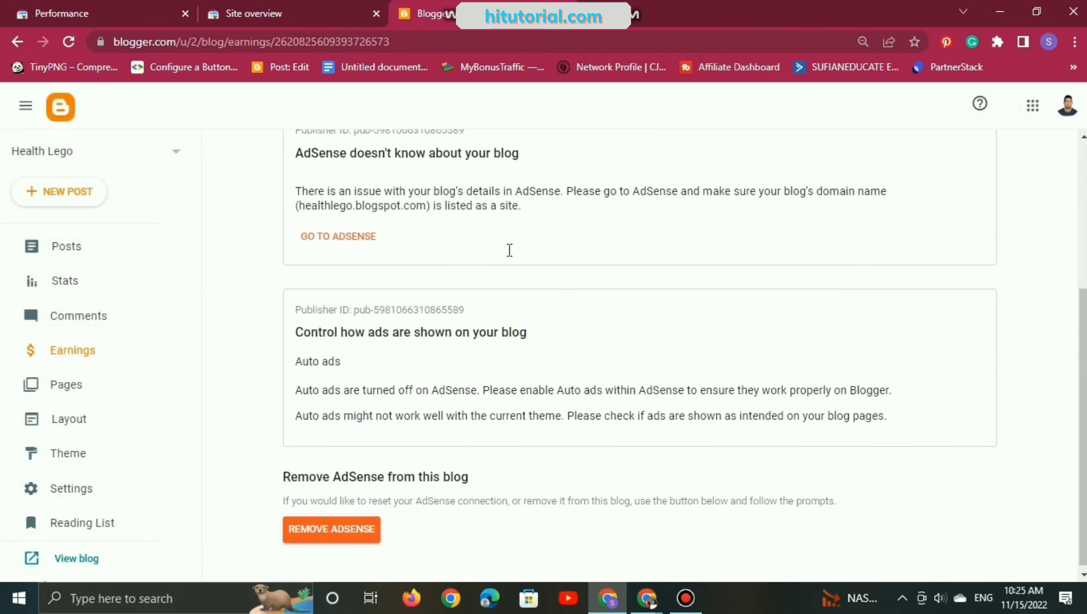
pyautogui.scroll(2, 413, 367)
pyautogui.scroll(2, 415, 367)
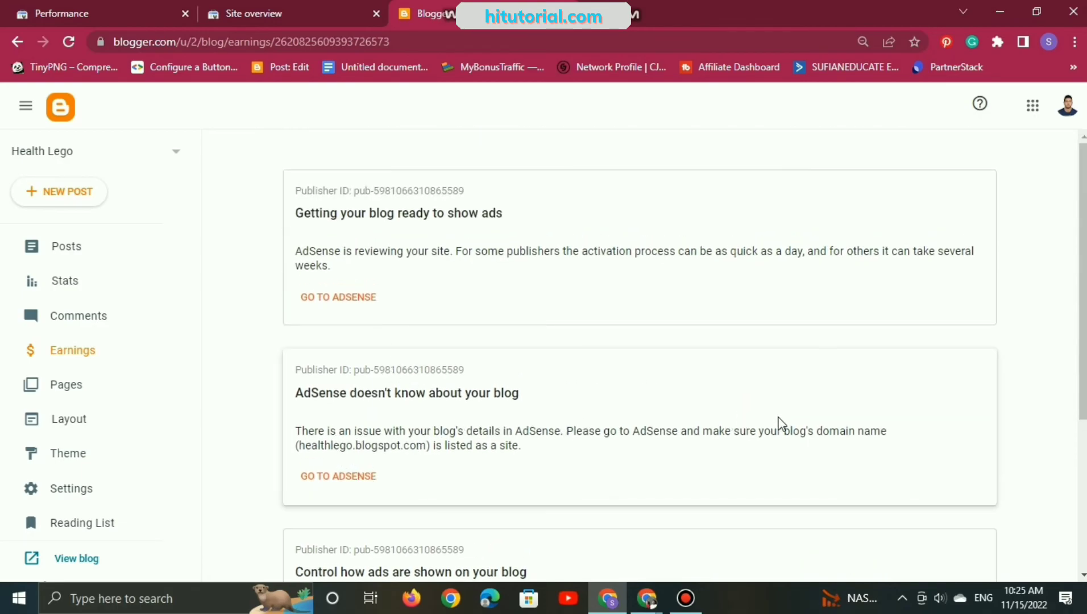
pyautogui.scroll(-1, 459, 430)
pyautogui.click(358, 392)
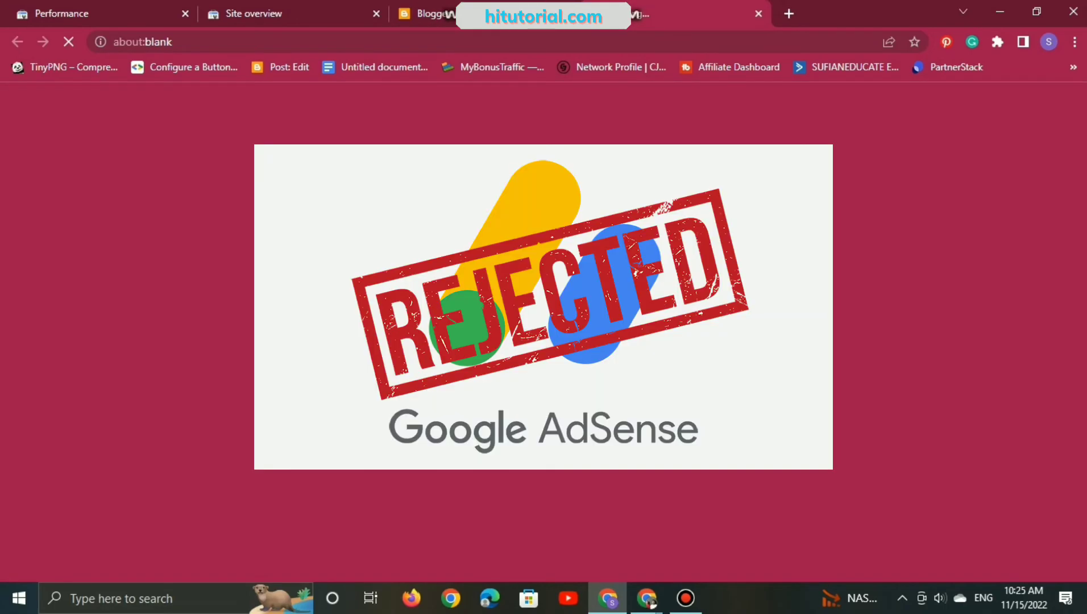